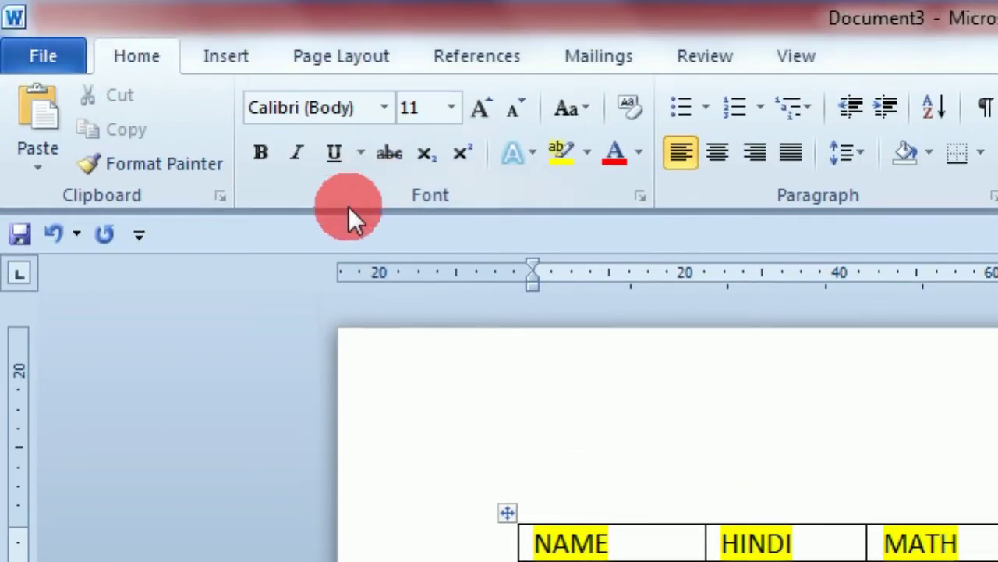
Step: Create a new document (Document4) from the Blank document template
click(73, 61)
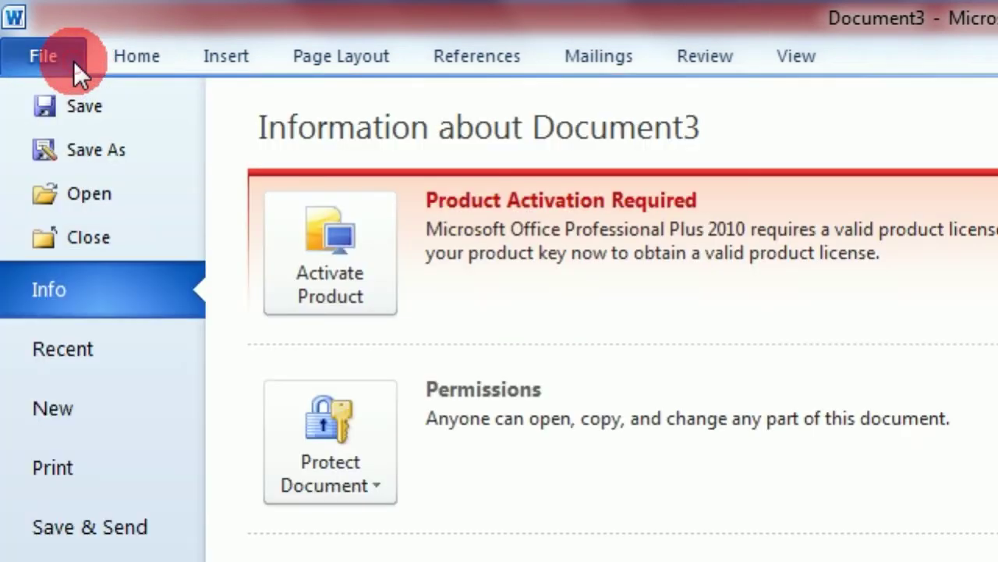
click(78, 412)
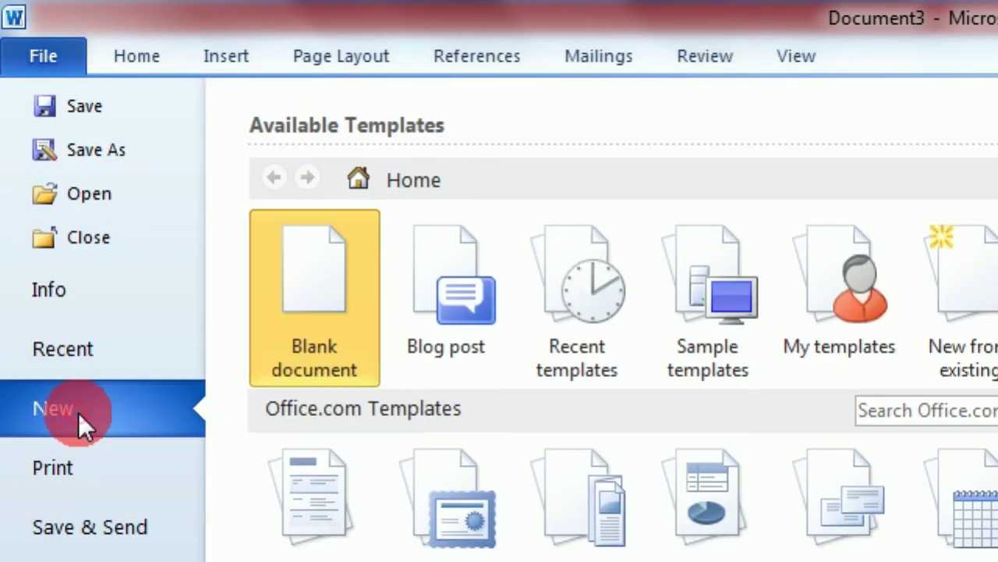
click(327, 294)
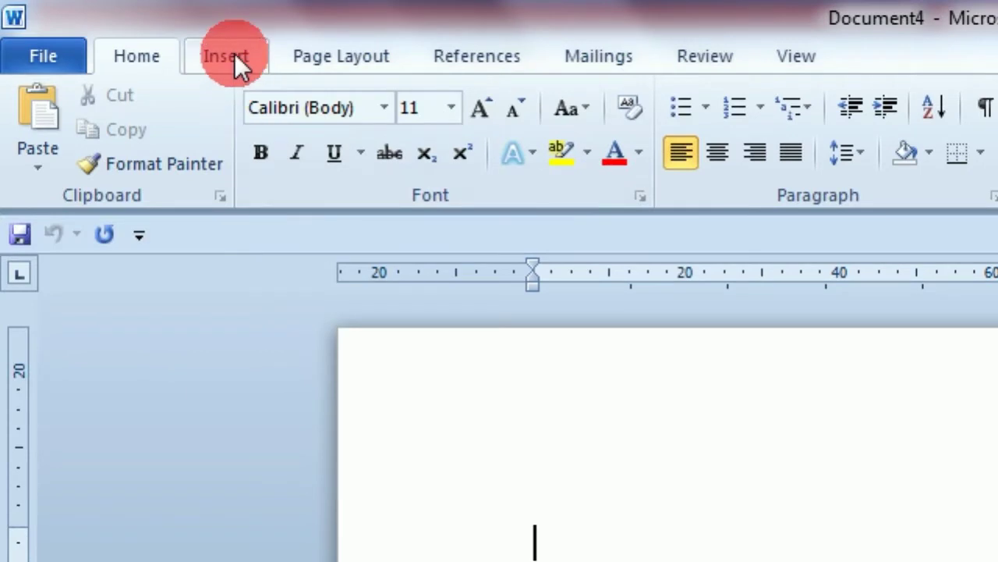
Step: Open the Insert Table dialog and set the table size to 6 columns and 4 rows
click(234, 56)
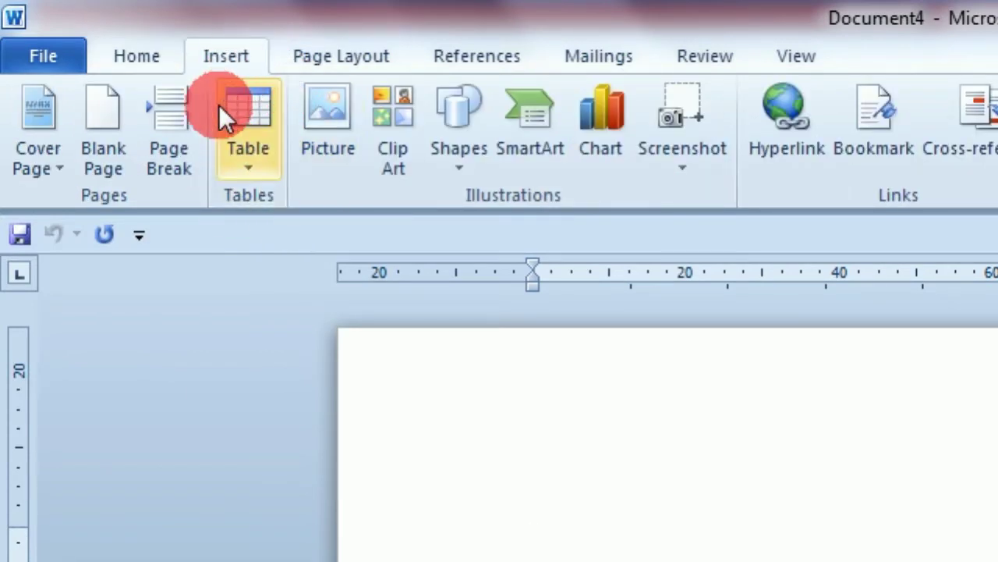
click(248, 167)
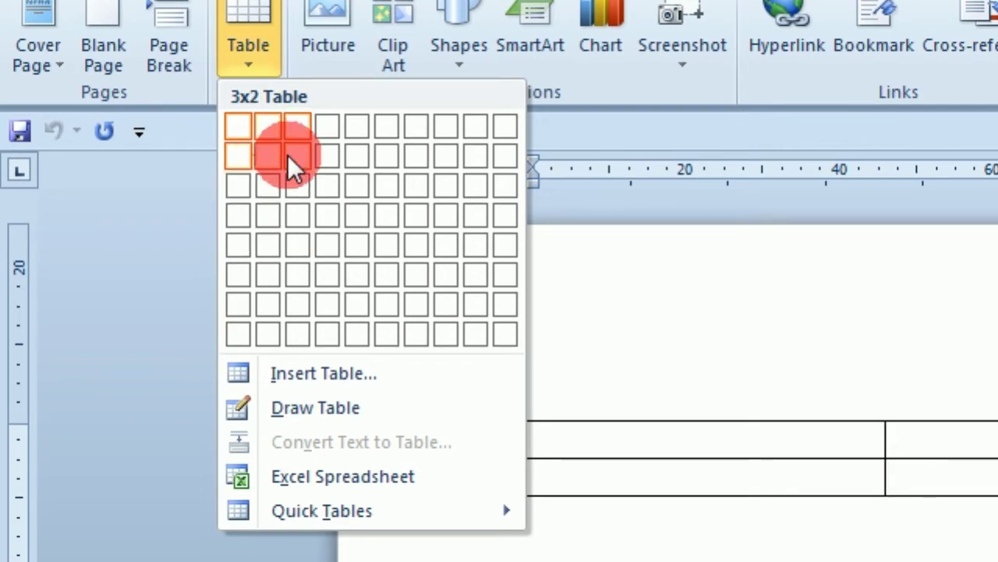
click(341, 383)
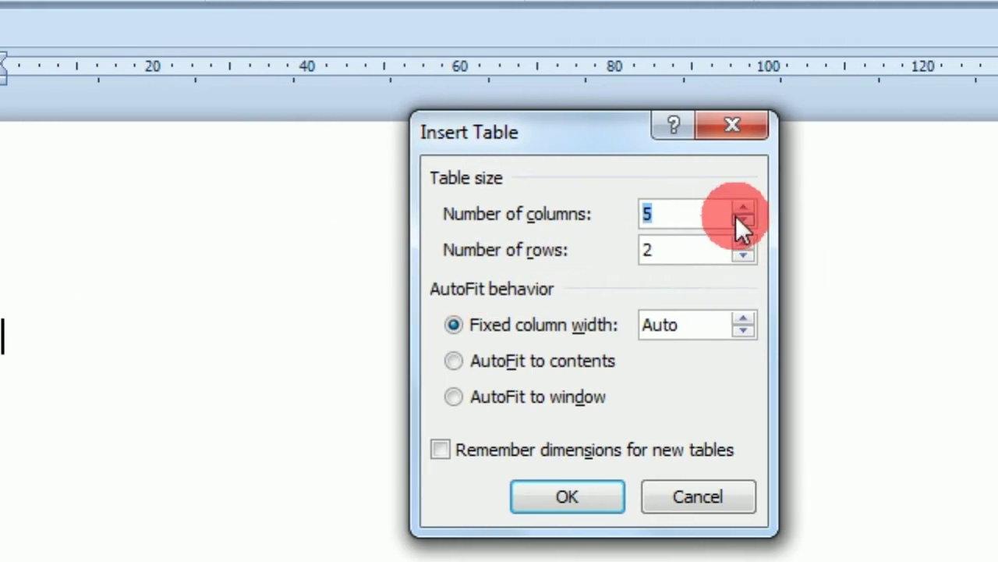
click(744, 209)
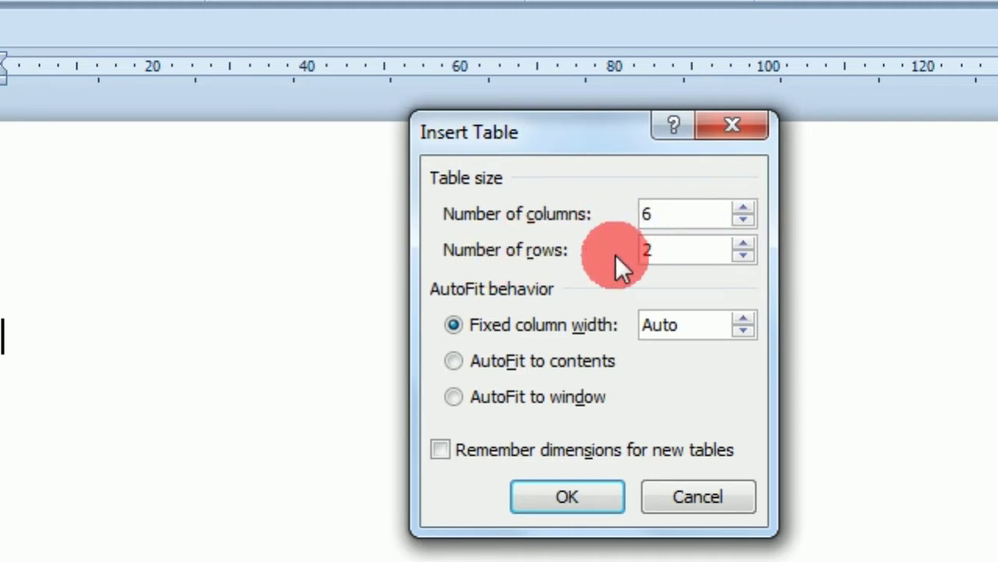
click(744, 244)
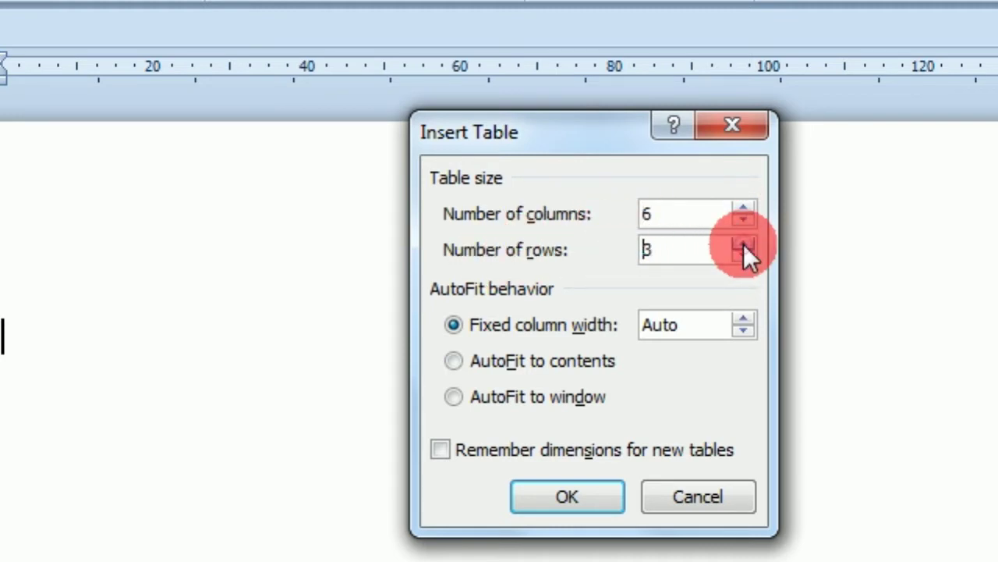
click(743, 244)
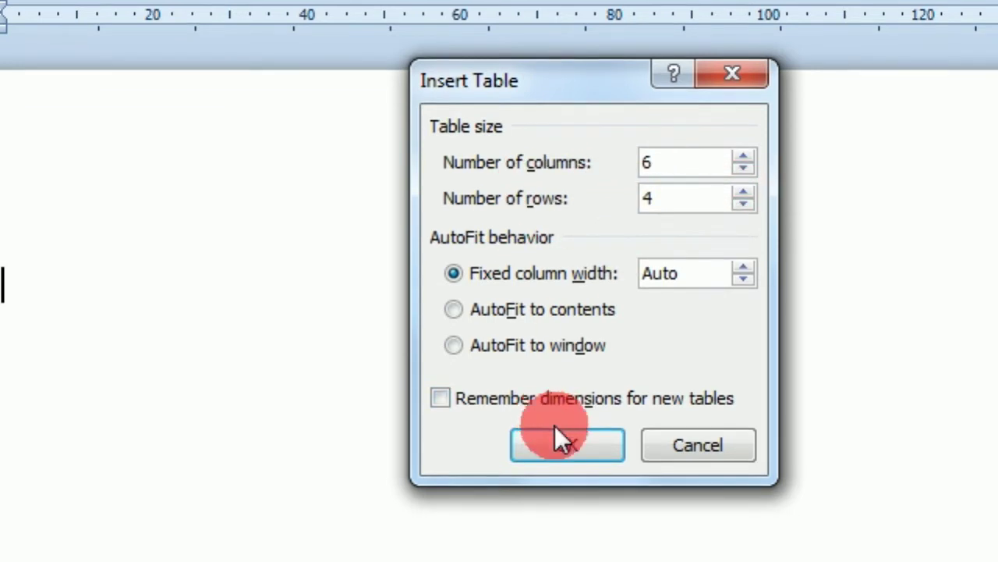
Step: Insert the 6×4 table and enter headers NAME, ENGLISH, MATH, HINDI, COMPUTER, TOTAL in the first row
click(568, 498)
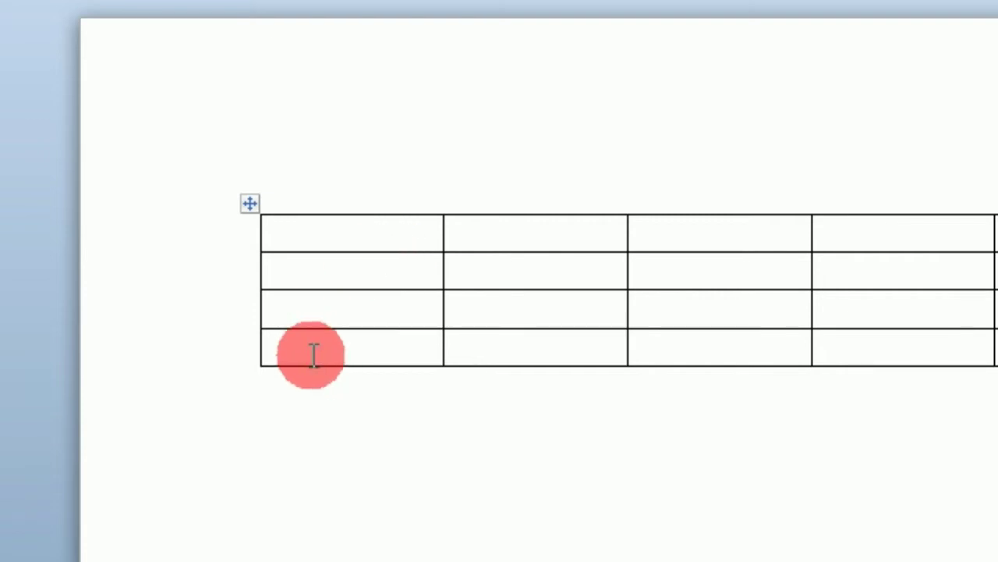
text(N)
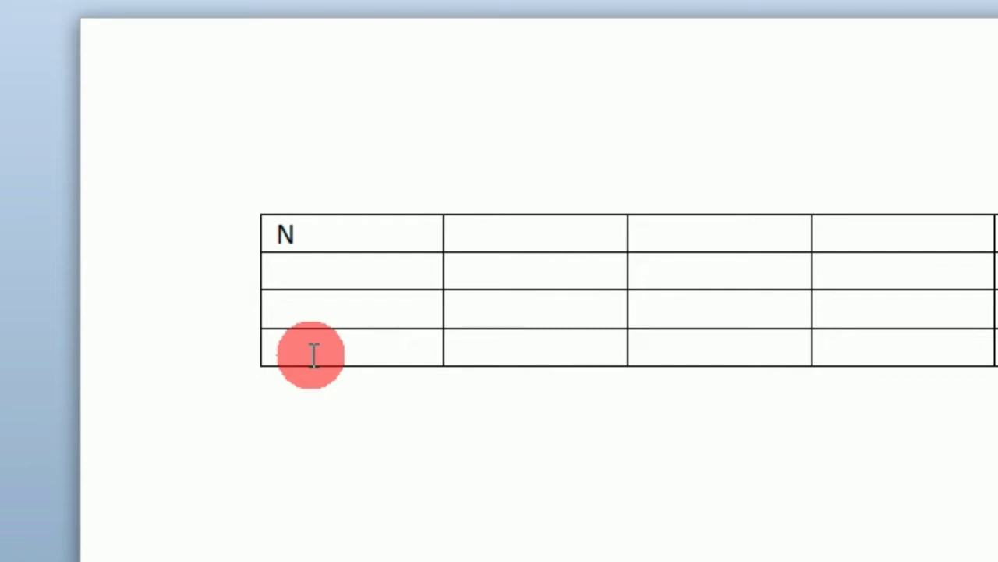
text(AME)
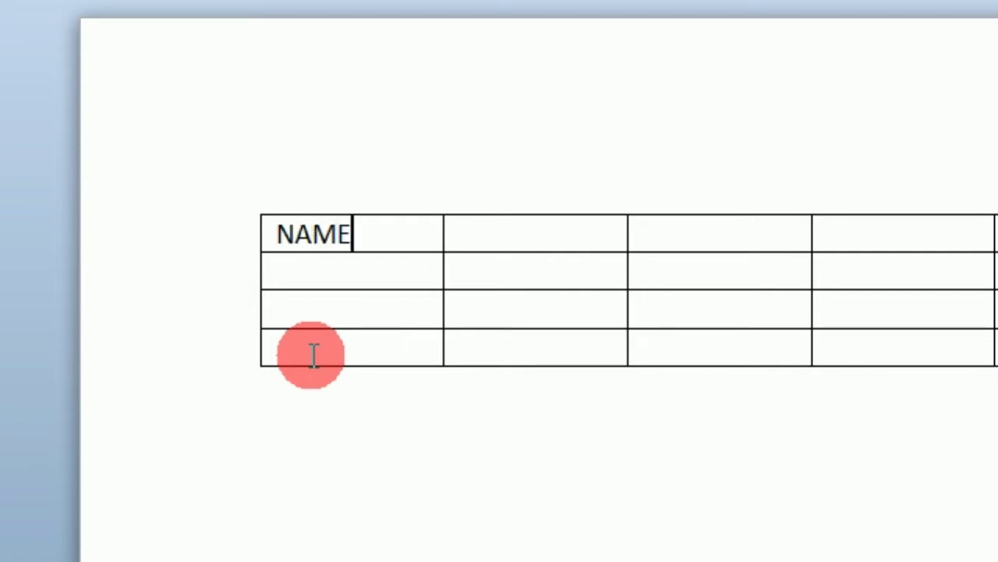
key(Tab)
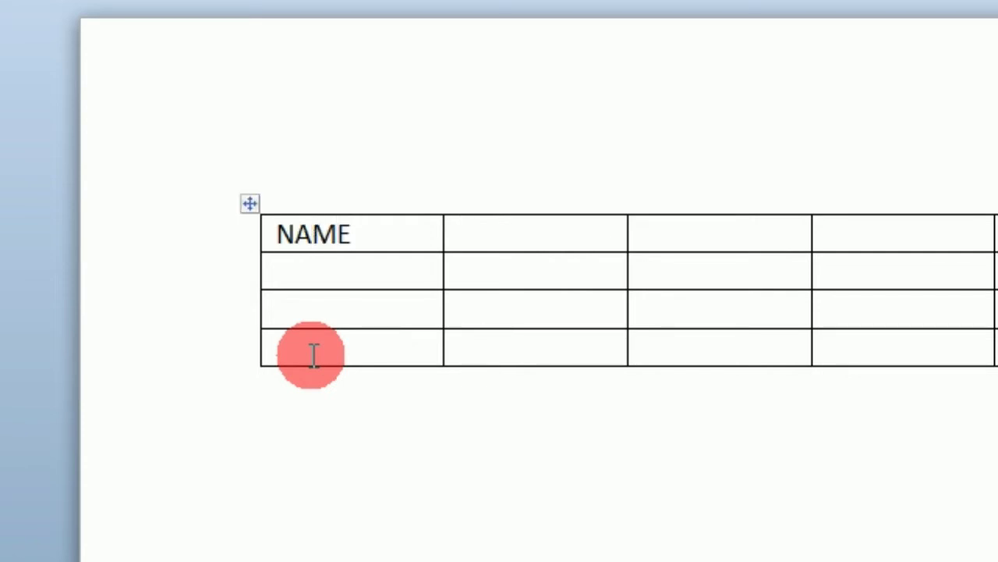
text(EN)
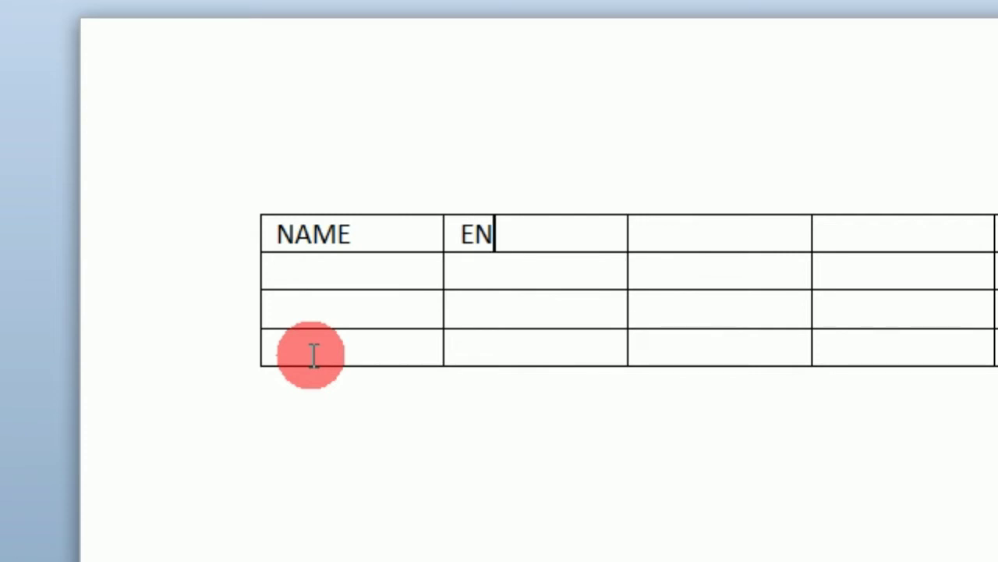
text(GLISH)
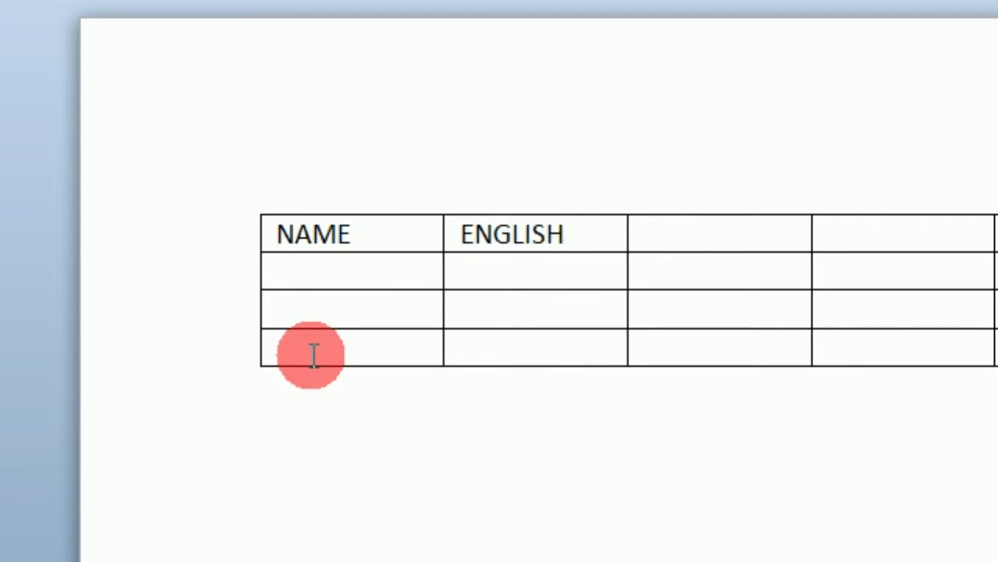
key(Tab)
text(M)
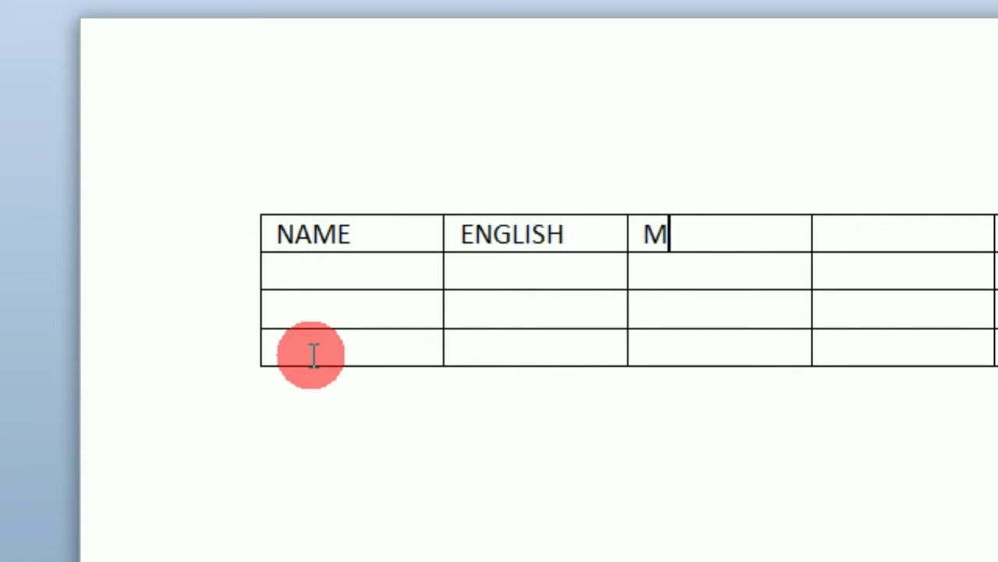
text(ATH)
key(Tab)
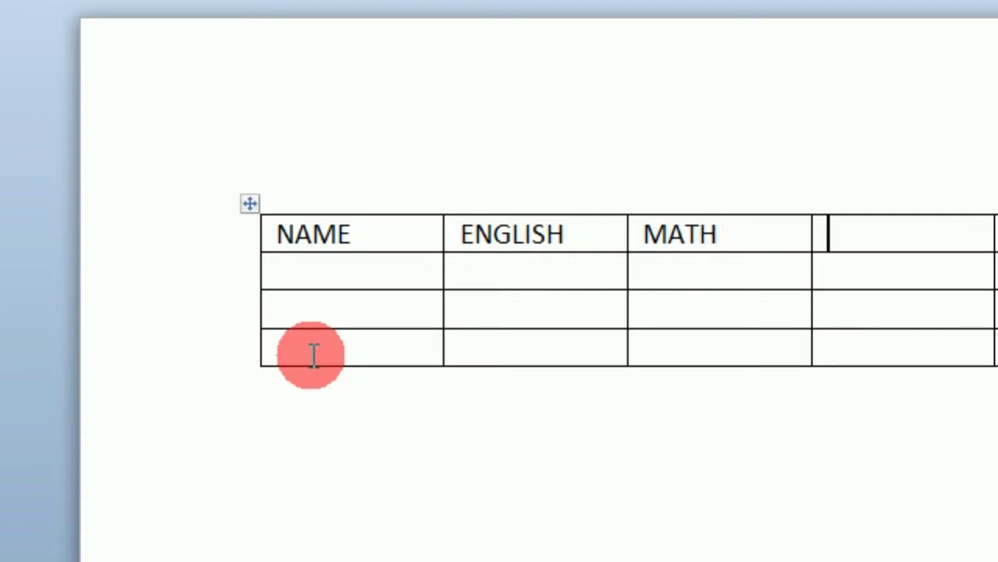
text(H)
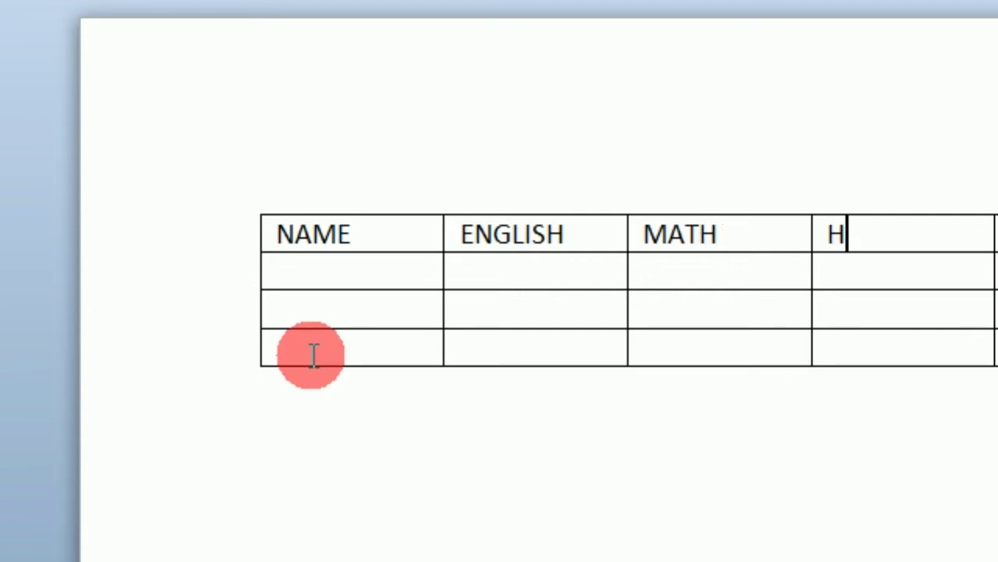
text(INDI)
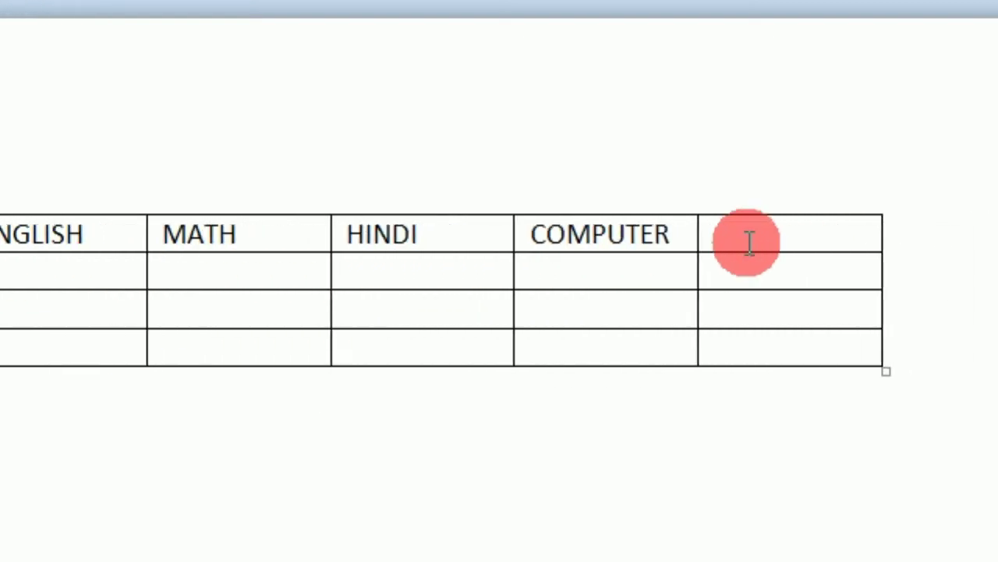
click(749, 242)
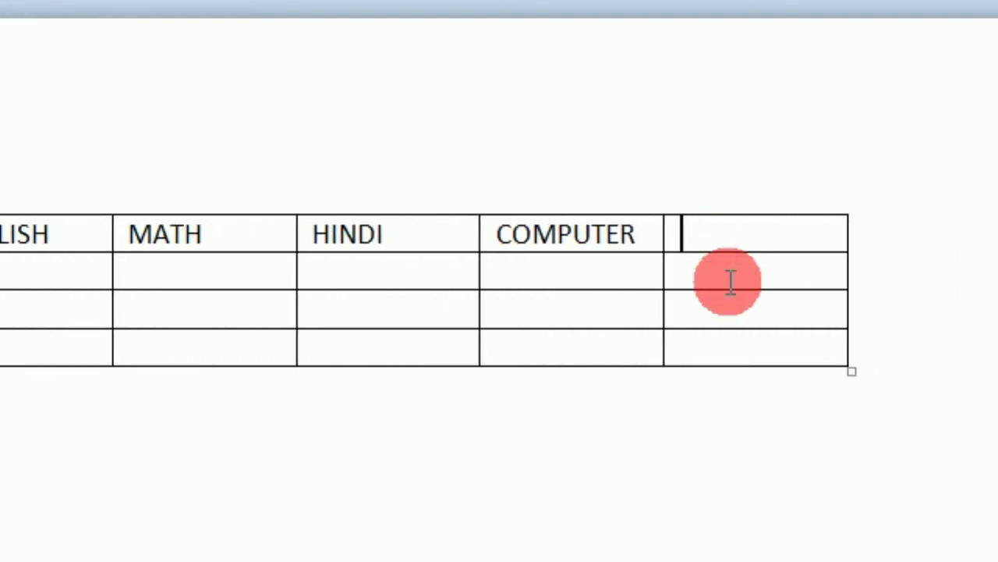
text(TOTAL)
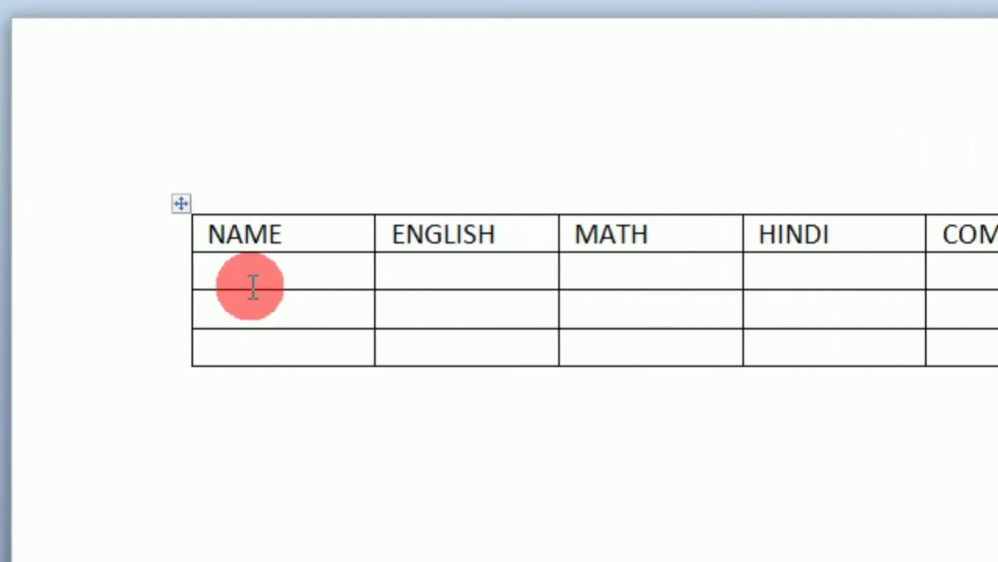
Step: Enter the student names RAJA, RANI and MOHAN down the NAME column
click(252, 270)
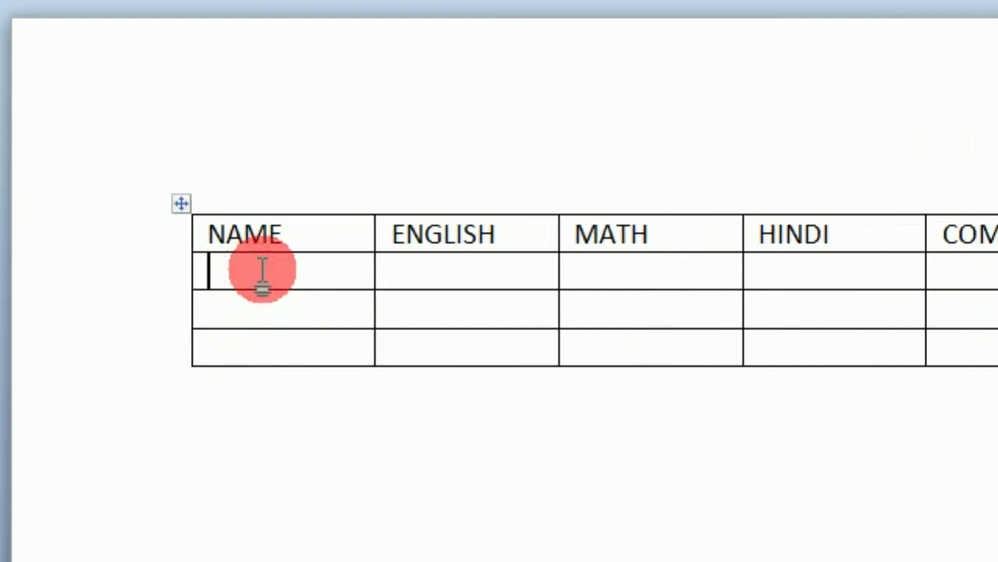
text(RAJ)
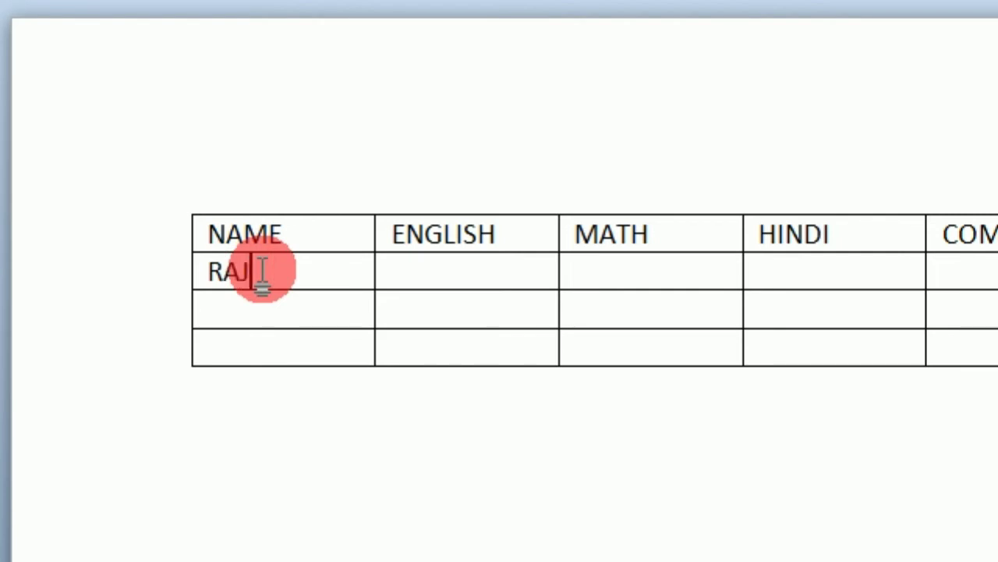
text(A)
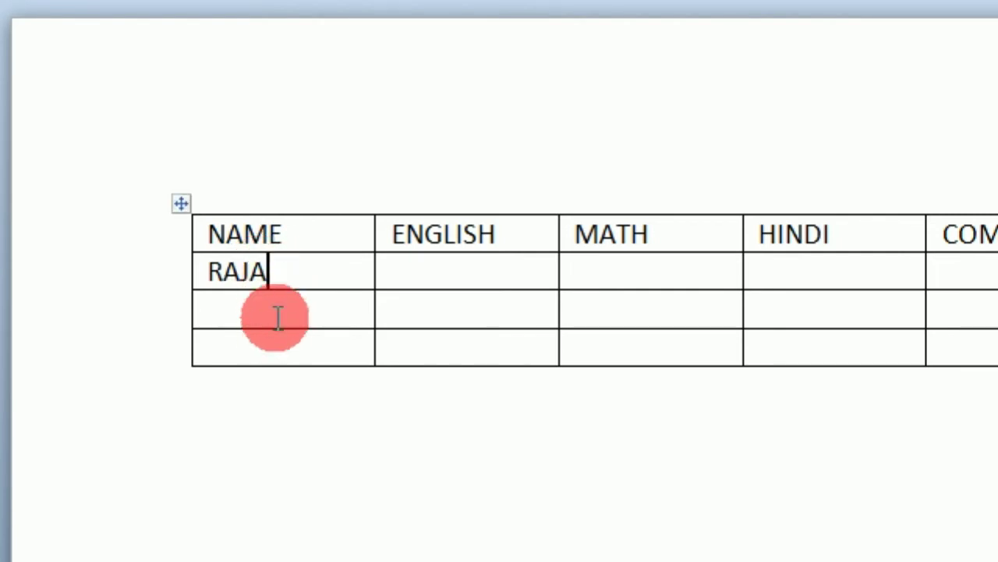
click(277, 314)
text(RA)
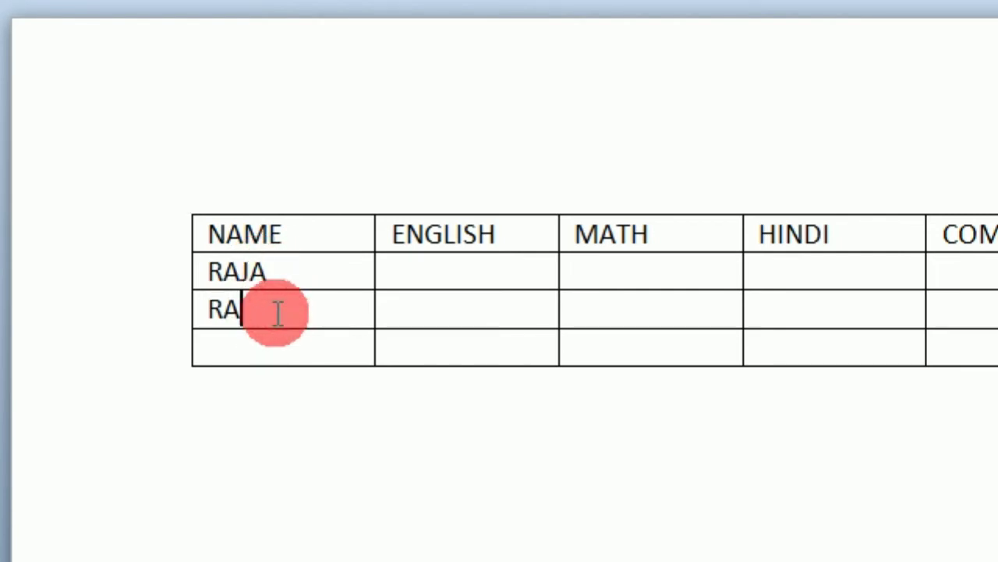
text(NI)
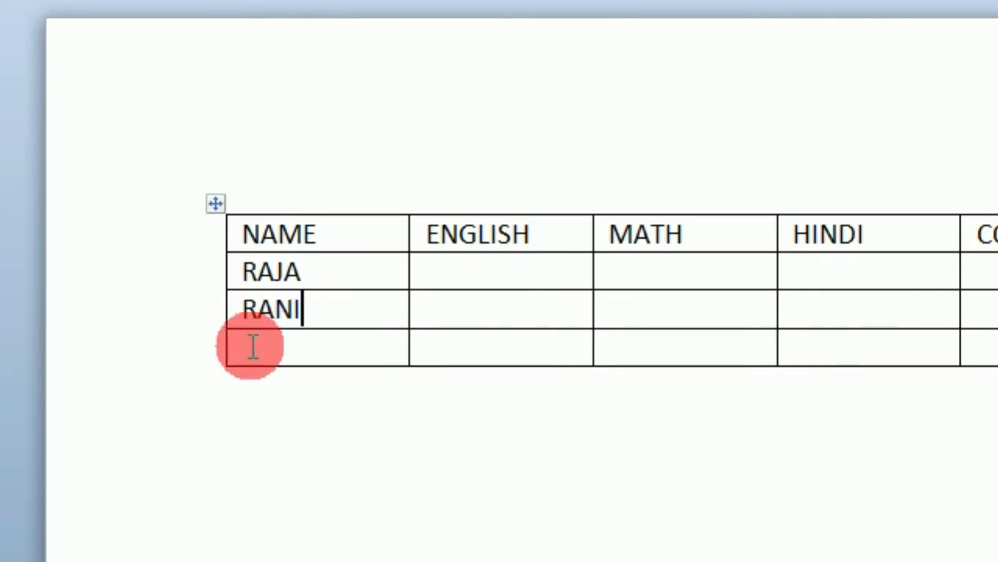
click(261, 353)
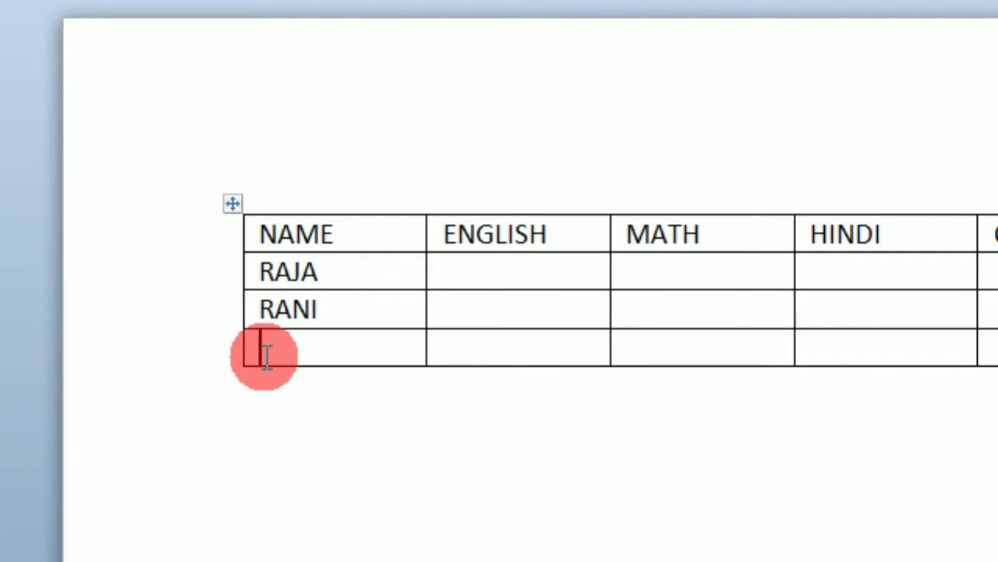
text(MOHA)
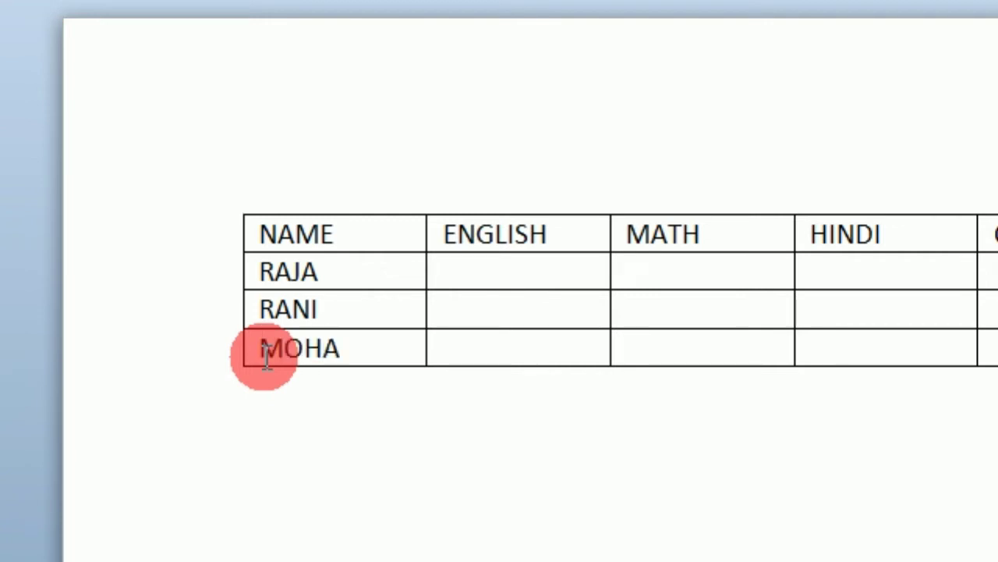
text(N)
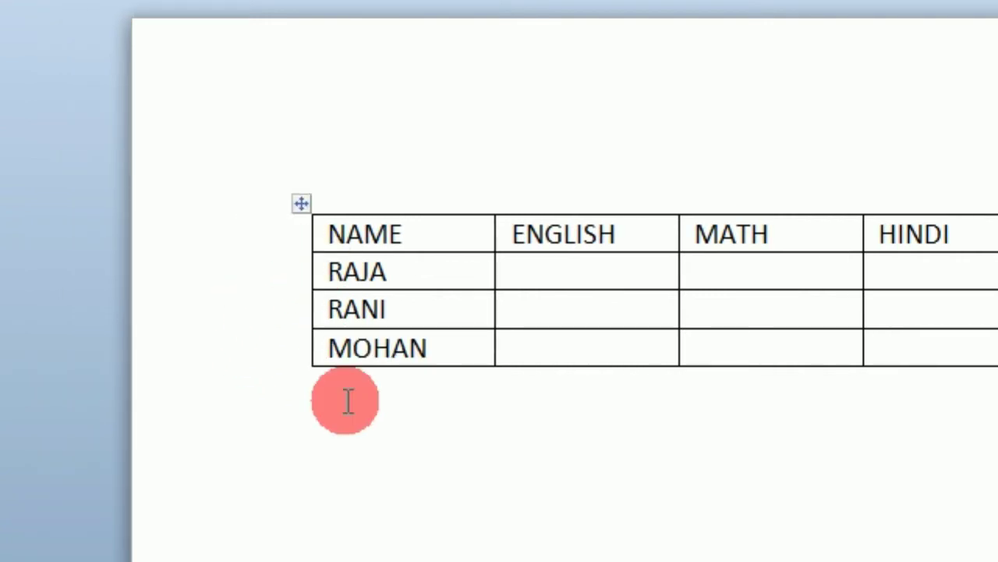
Step: Fill in RAJA's subject marks, typing 80, 8 and 4 across his row
click(532, 266)
click(536, 277)
text(60)
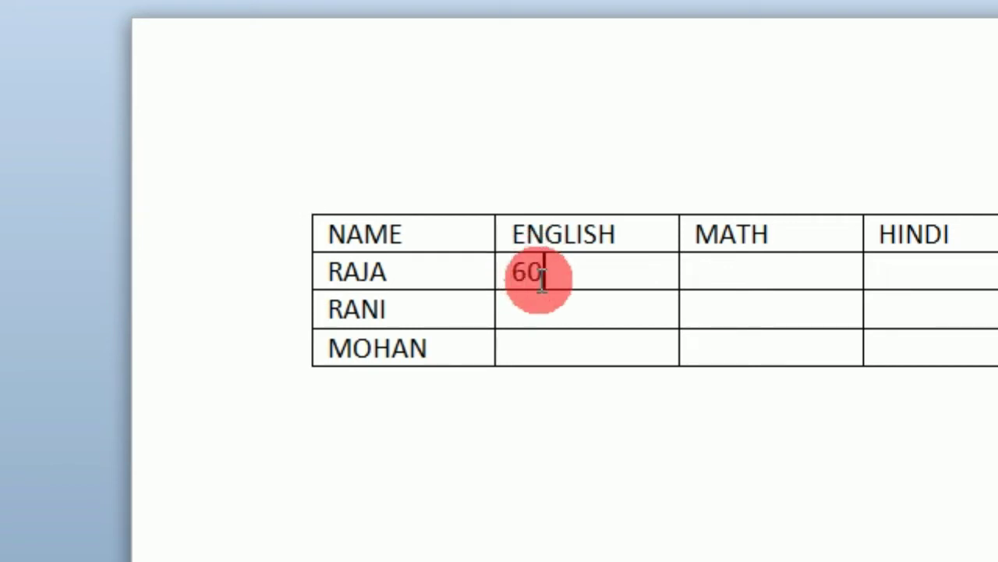
key(Tab)
text(80)
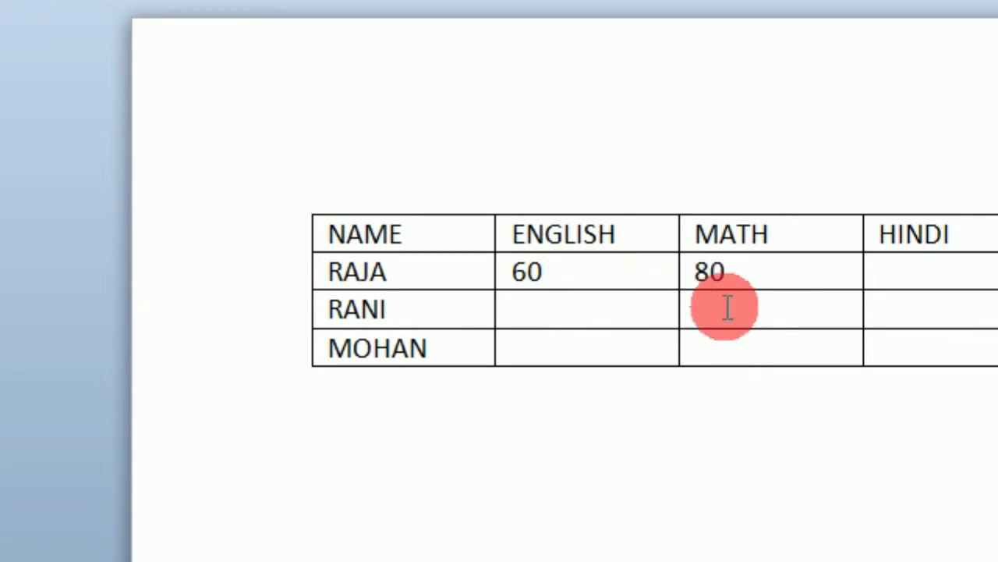
key(Tab)
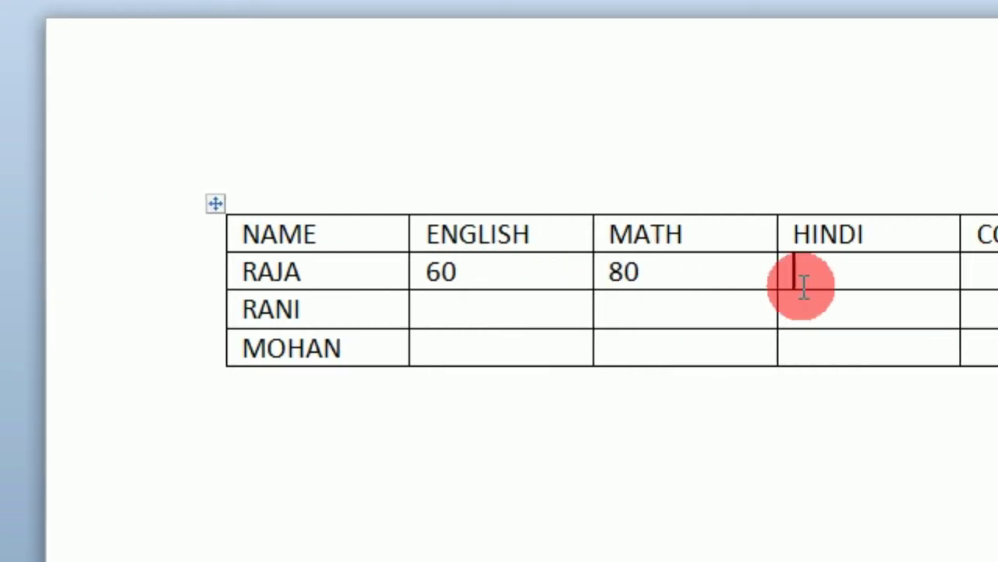
text(87)
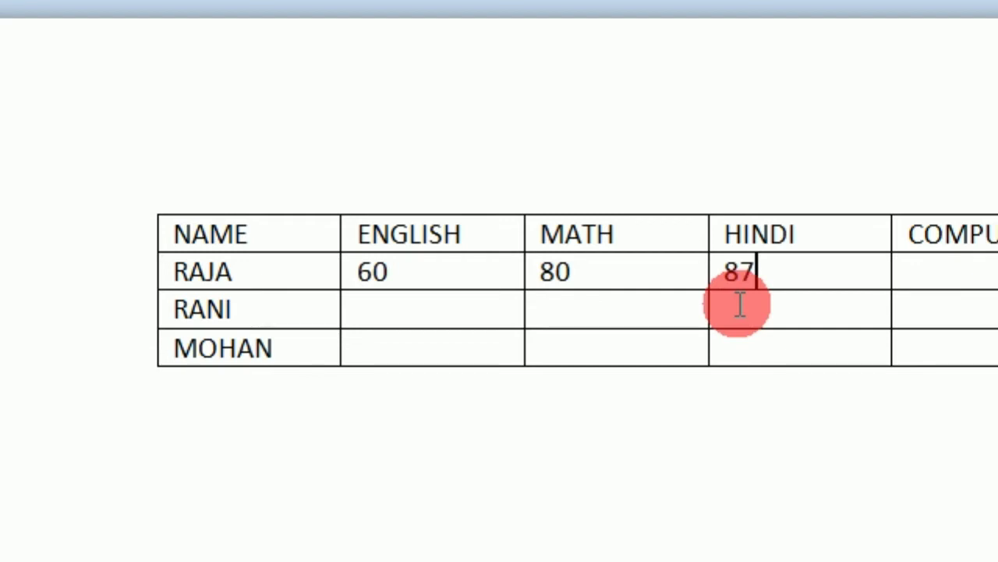
key(Tab)
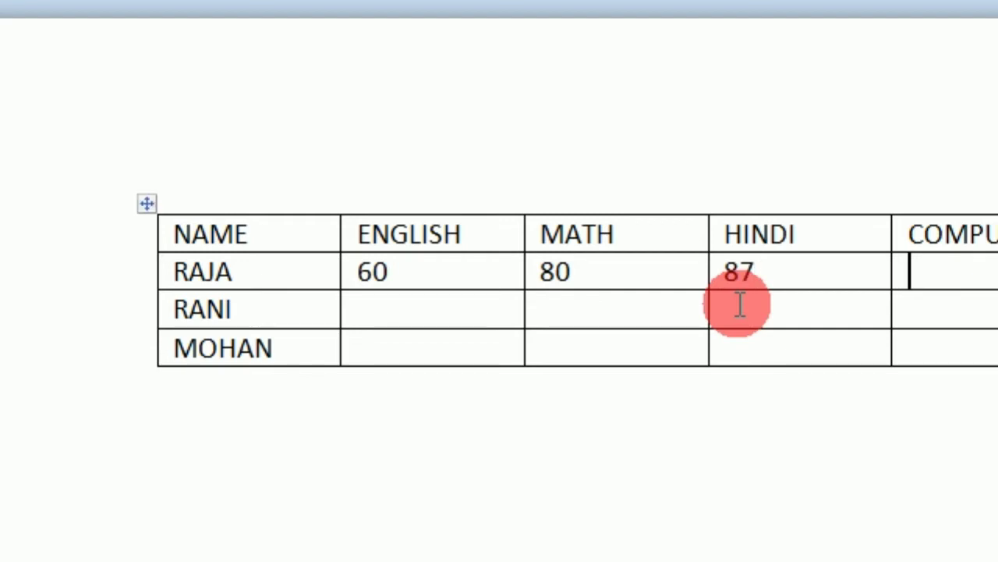
text(45)
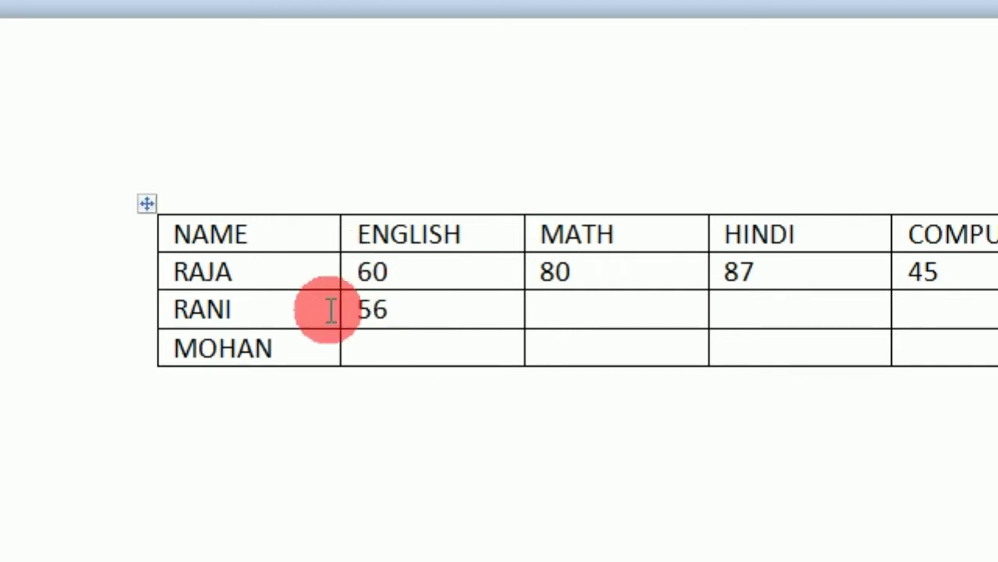
Step: Fill in RANI's marks, typing 78, 9 and 56 in her subject cells
click(587, 312)
text(78)
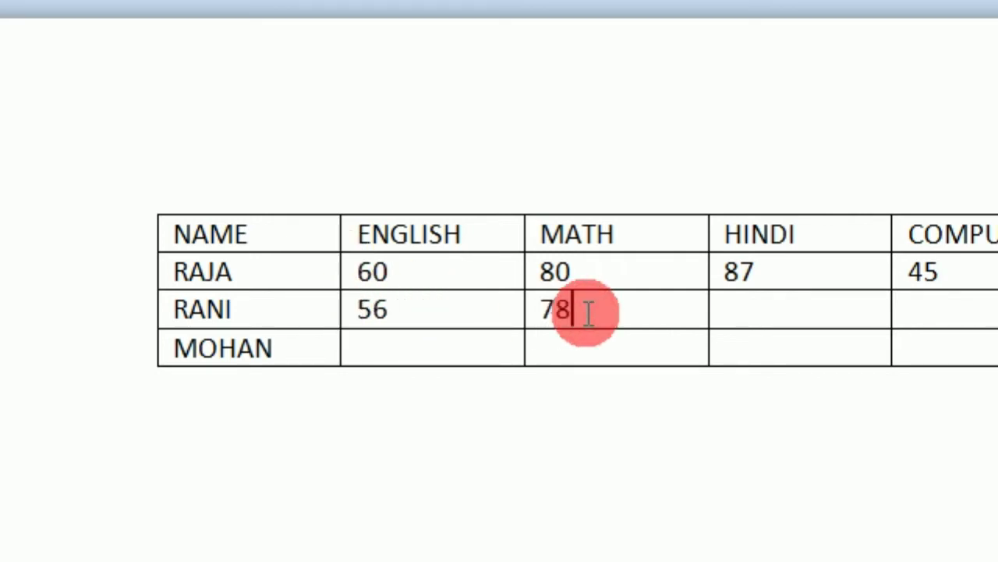
click(733, 302)
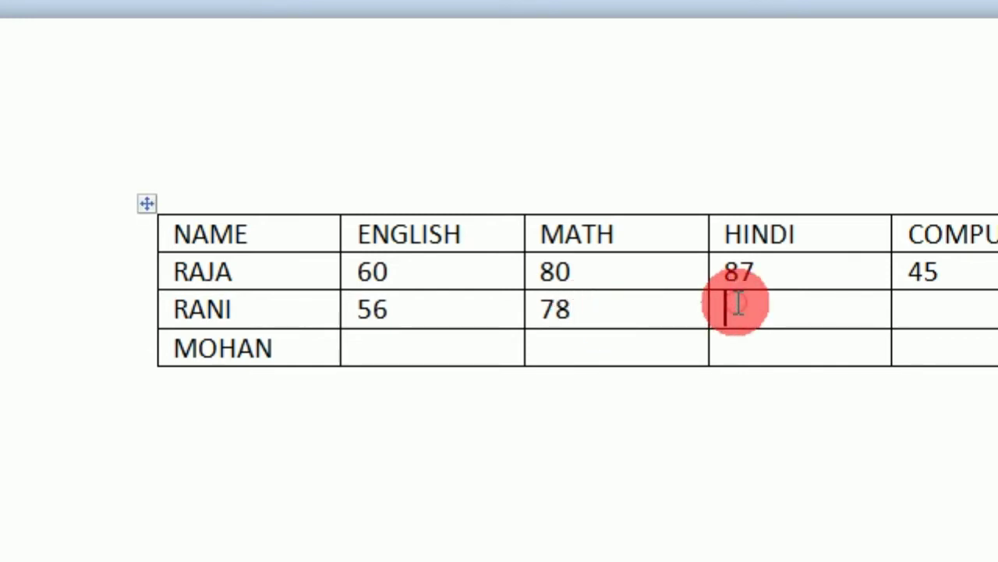
text(90)
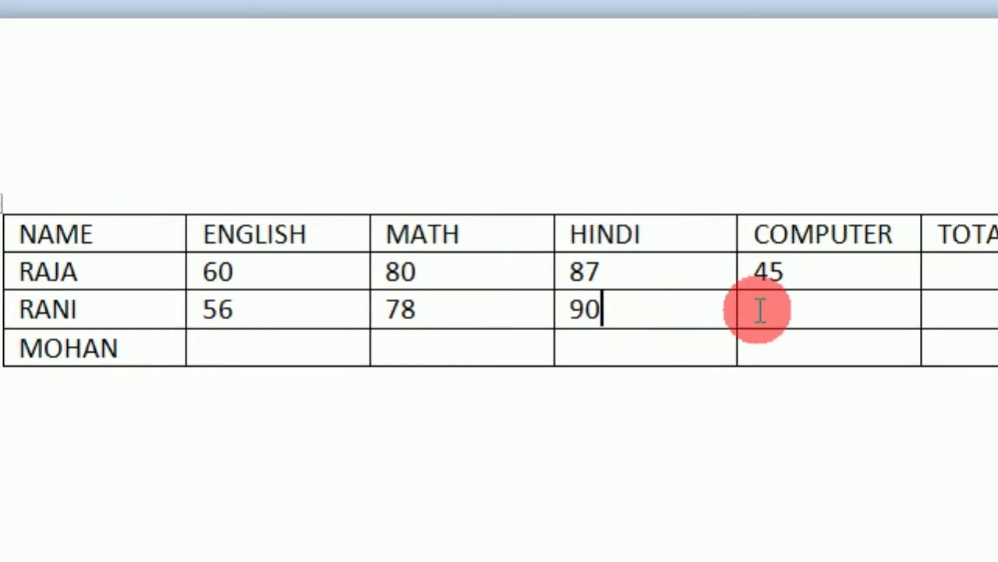
click(739, 313)
text(34)
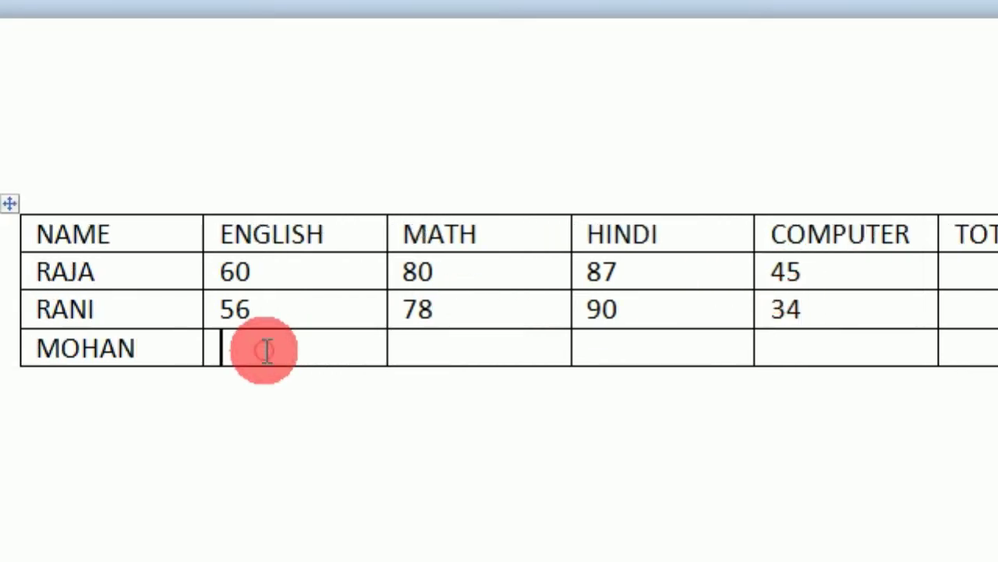
text(56)
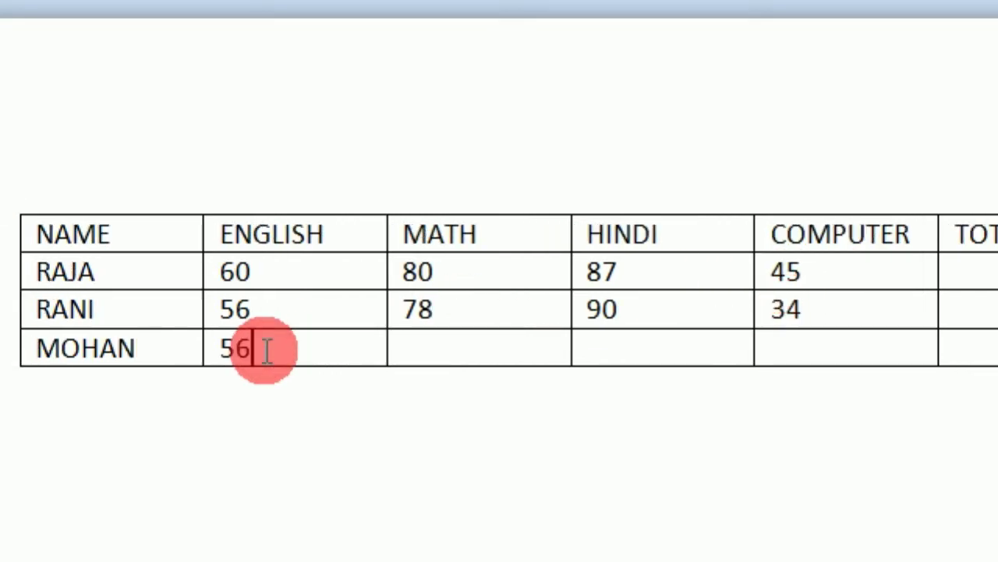
Step: Fill in MOHAN's marks, typing 9, 21 and 8 in his subject cells
click(466, 353)
text(97)
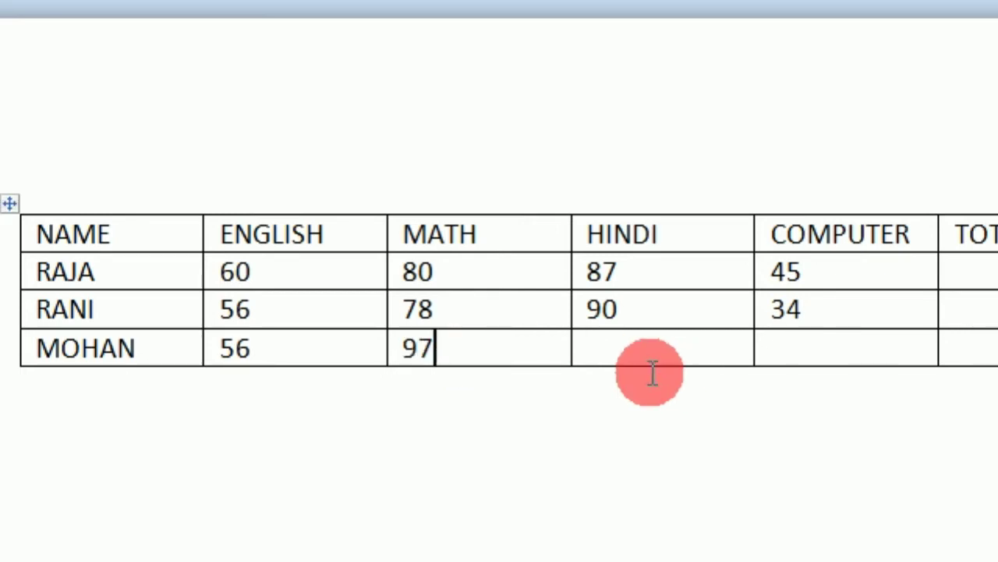
click(632, 352)
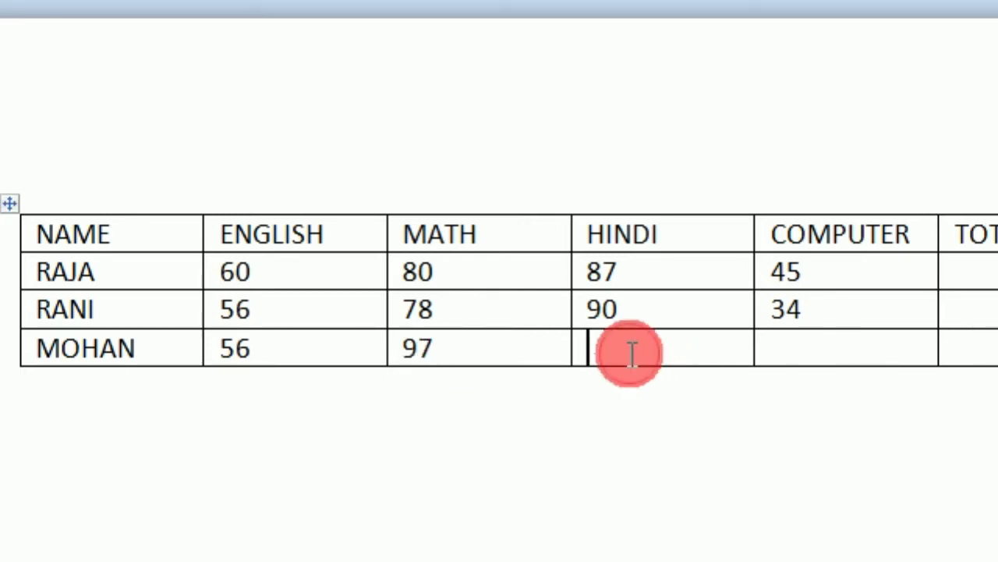
text(21)
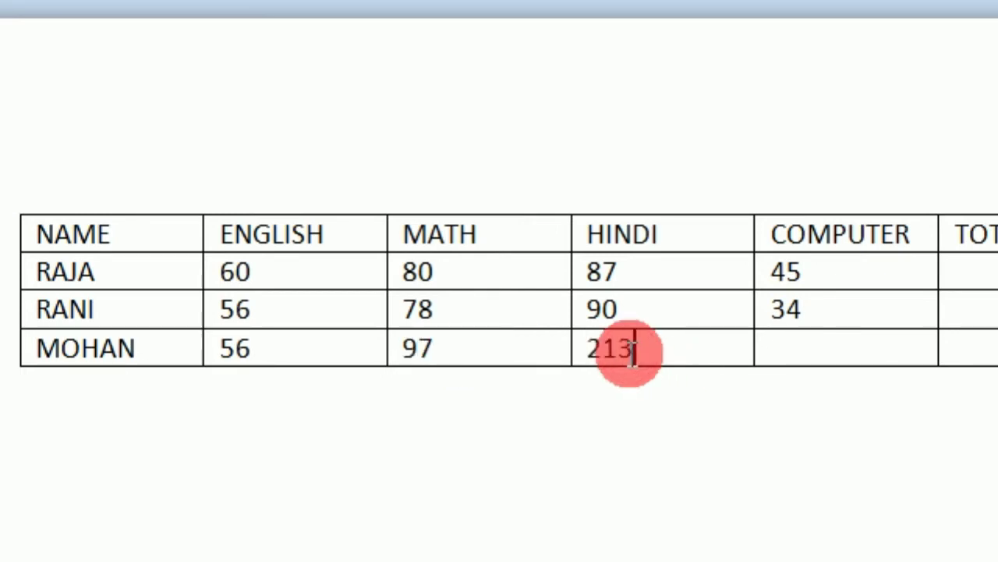
click(713, 353)
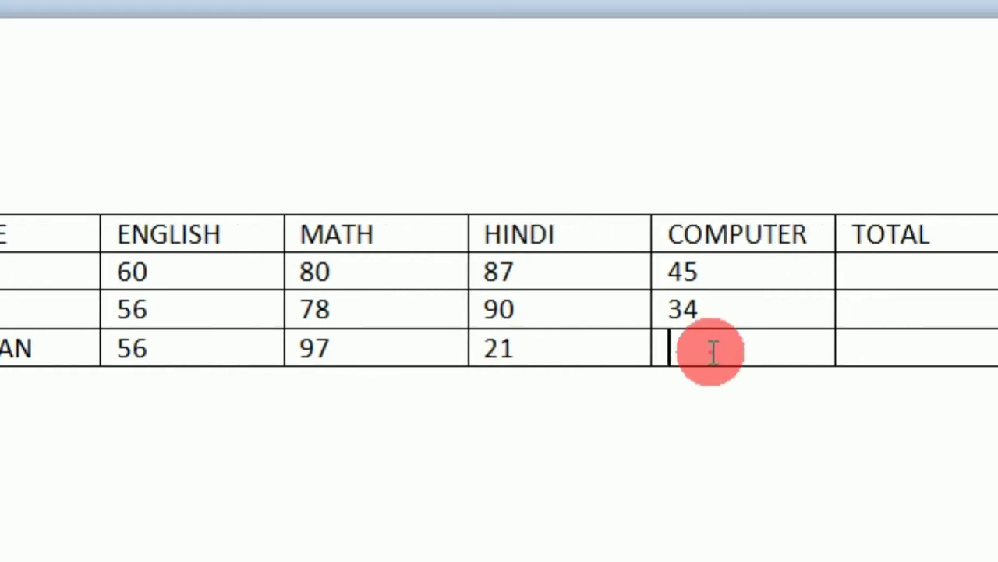
text(87)
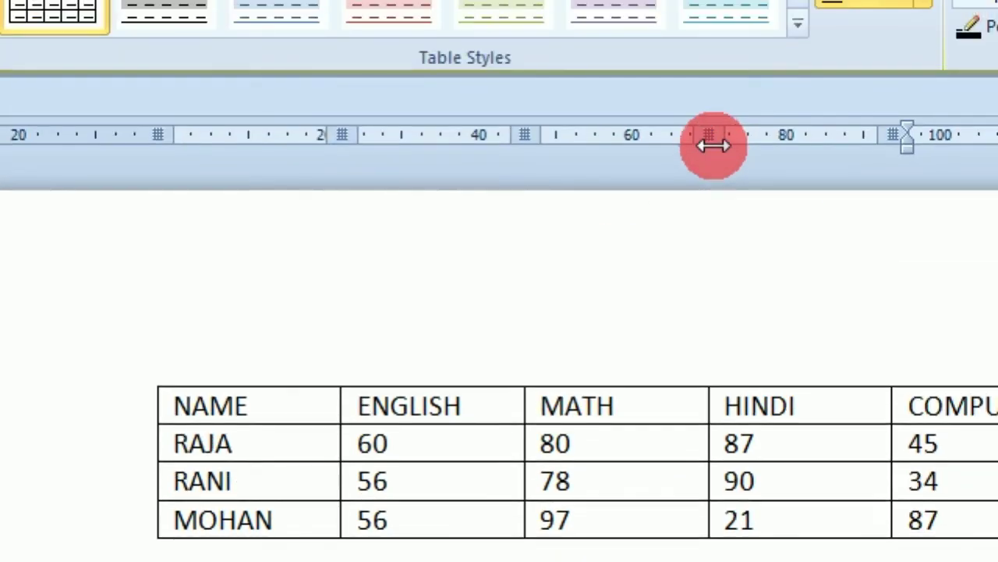
Step: Drag the ruler column markers to narrow ENGLISH and MATH and rebalance HINDI, COMPUTER and TOTAL
drag(709, 140, 651, 152)
drag(736, 150, 664, 151)
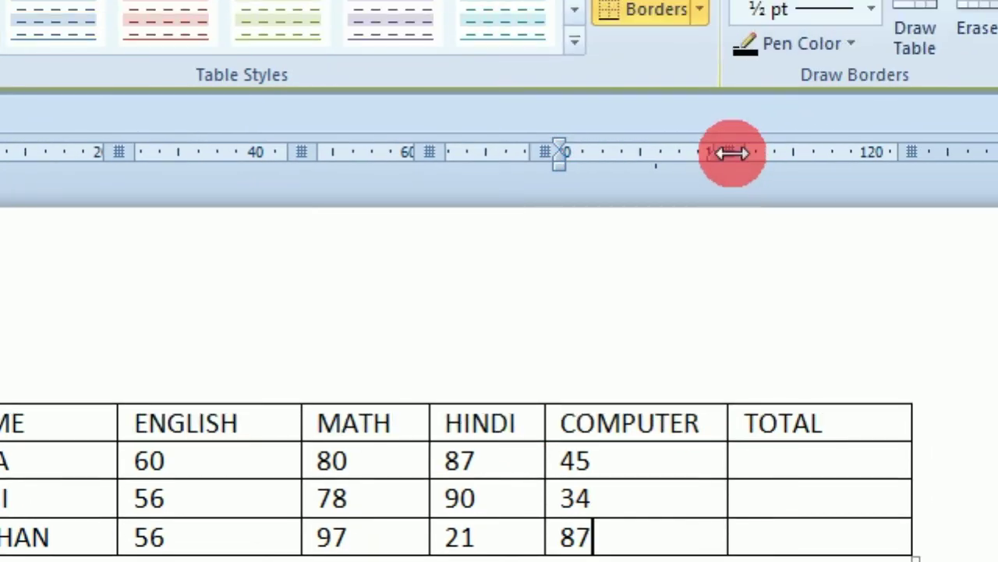
mouse_move(731, 141)
mouse_down()
mouse_move(672, 170)
mouse_move(704, 187)
mouse_up()
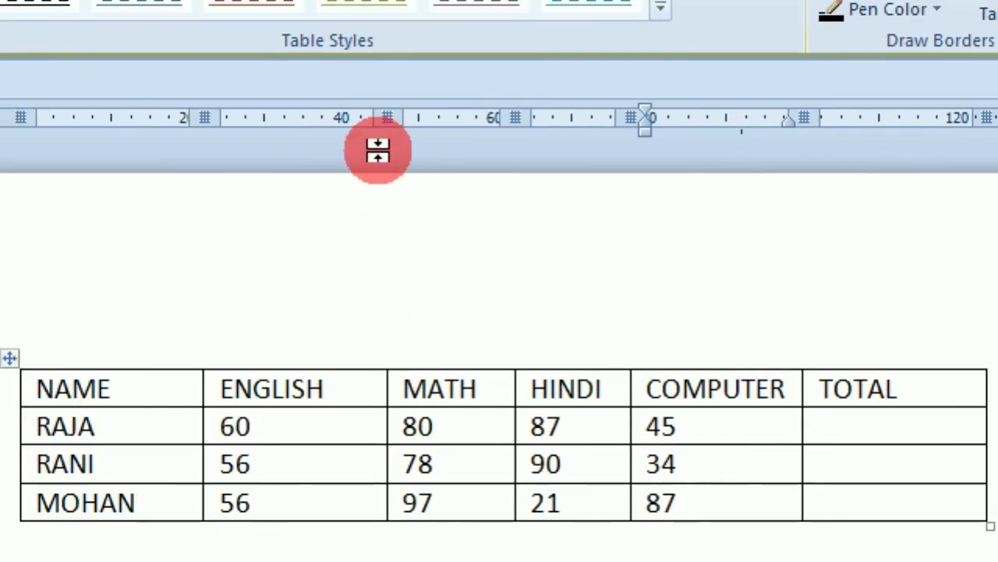
drag(377, 151, 354, 160)
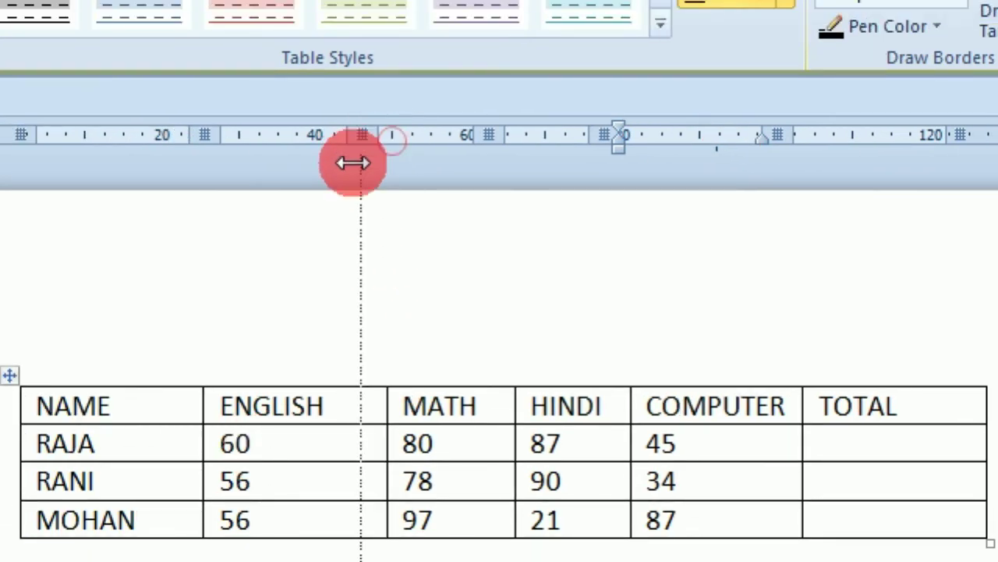
mouse_move(256, 145)
mouse_down()
mouse_move(248, 167)
mouse_move(256, 175)
mouse_up()
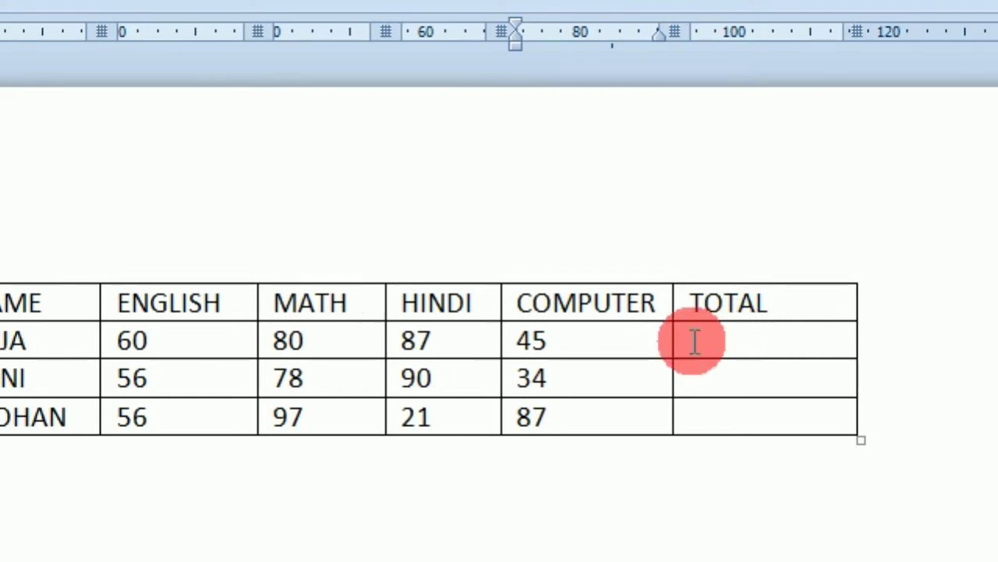
Step: Insert the =SUM(LEFT) formula in RAJA's TOTAL cell so it shows 272
click(717, 341)
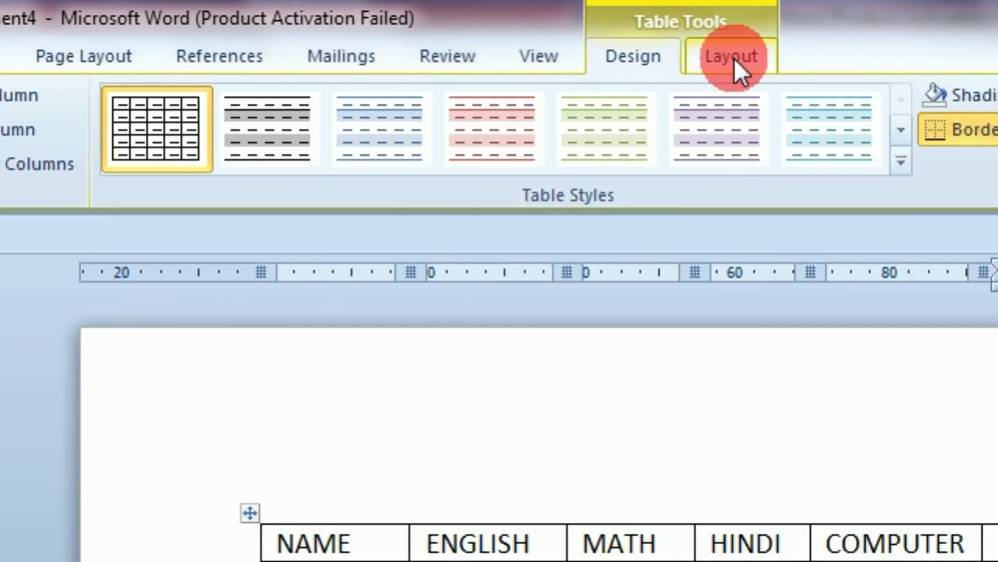
click(748, 64)
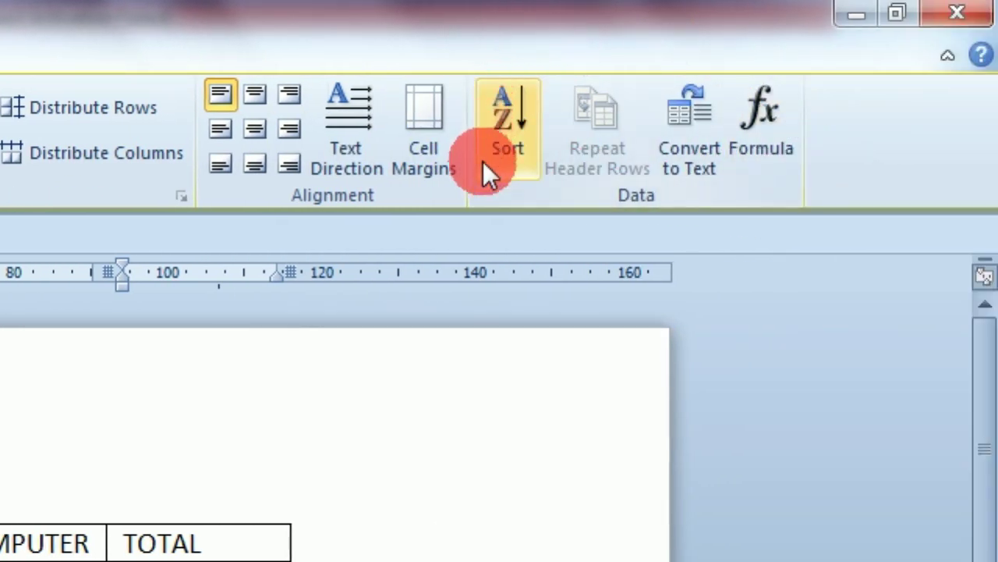
click(761, 156)
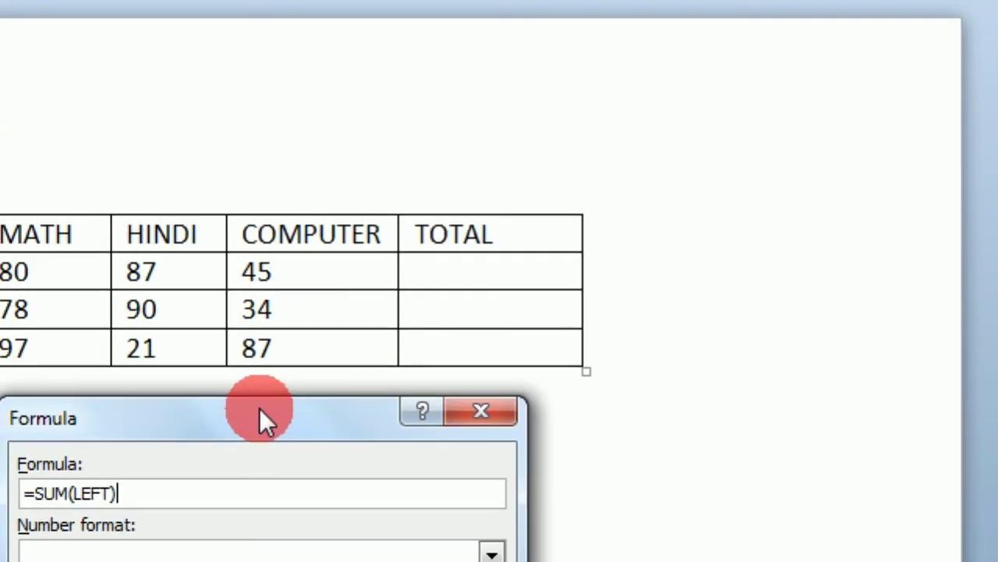
drag(259, 414, 746, 149)
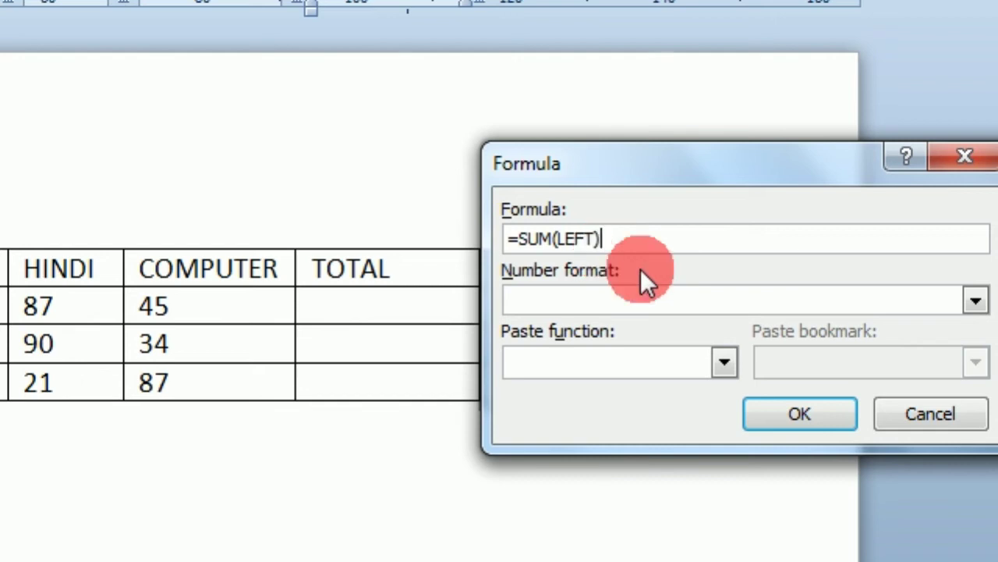
click(772, 411)
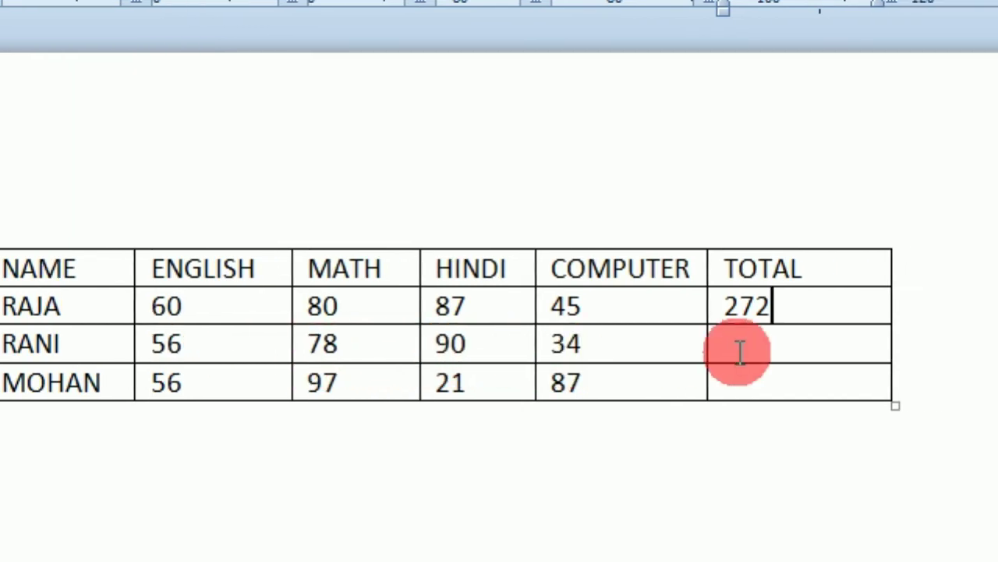
Step: Change RANI's total formula from =SUM(ABOVE) to =SUM(LEFT), giving 258
click(740, 353)
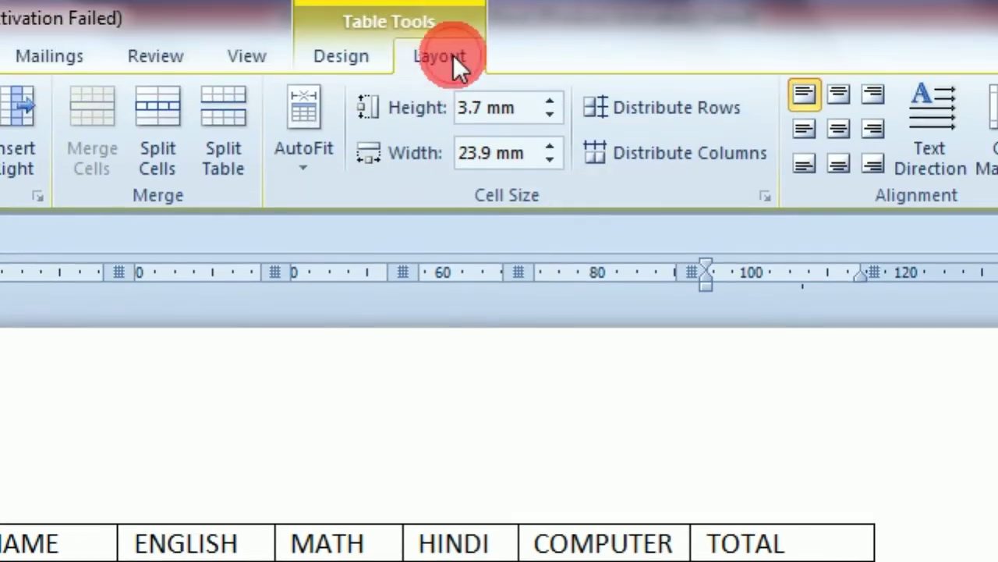
click(351, 56)
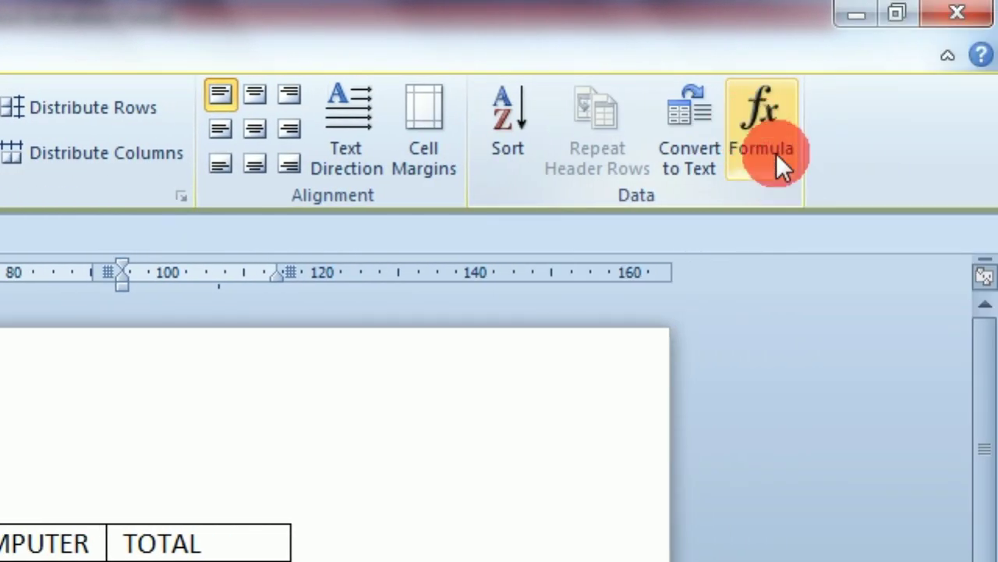
click(774, 139)
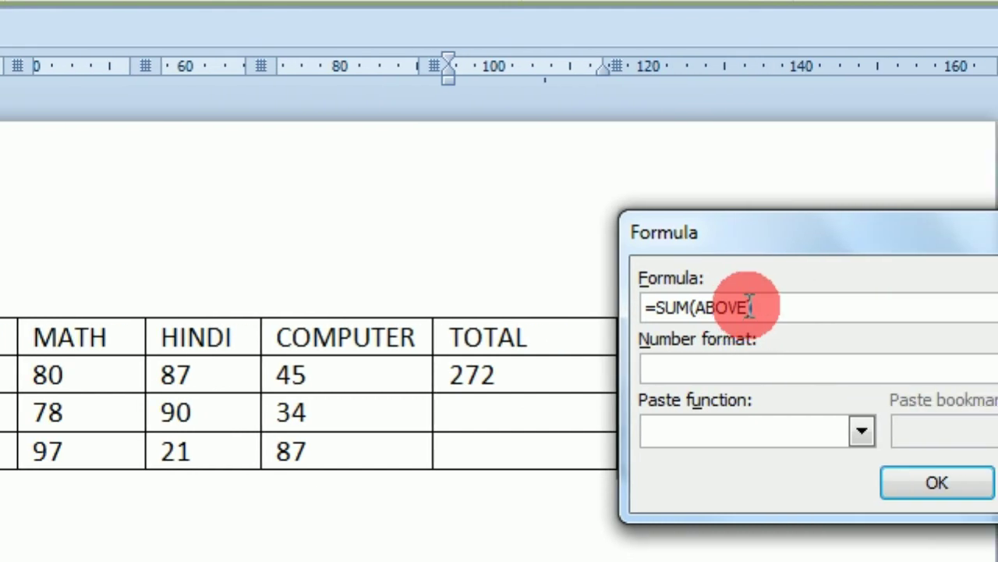
mouse_move(750, 306)
mouse_down()
mouse_move(700, 306)
mouse_move(702, 327)
mouse_up()
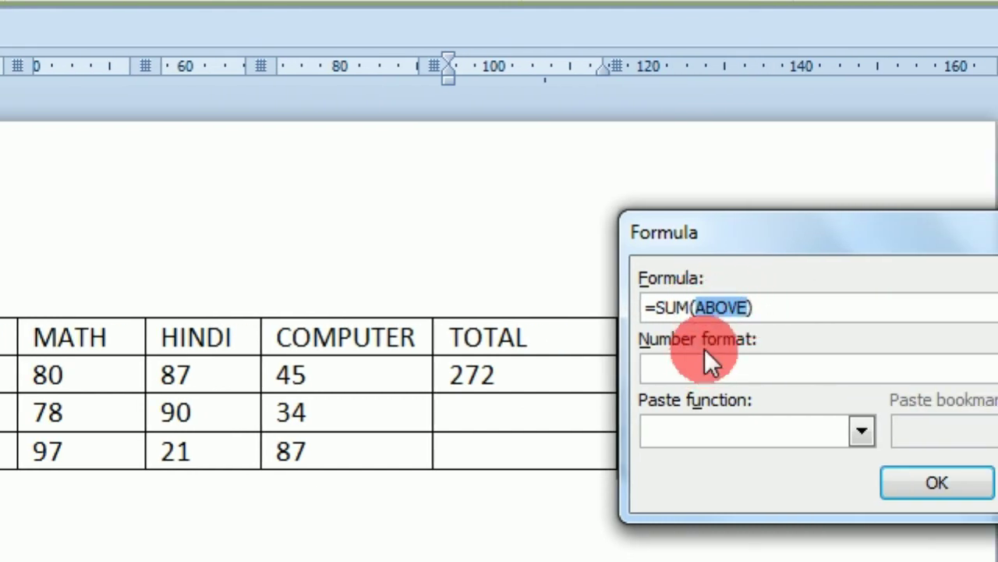
text(LEFT)
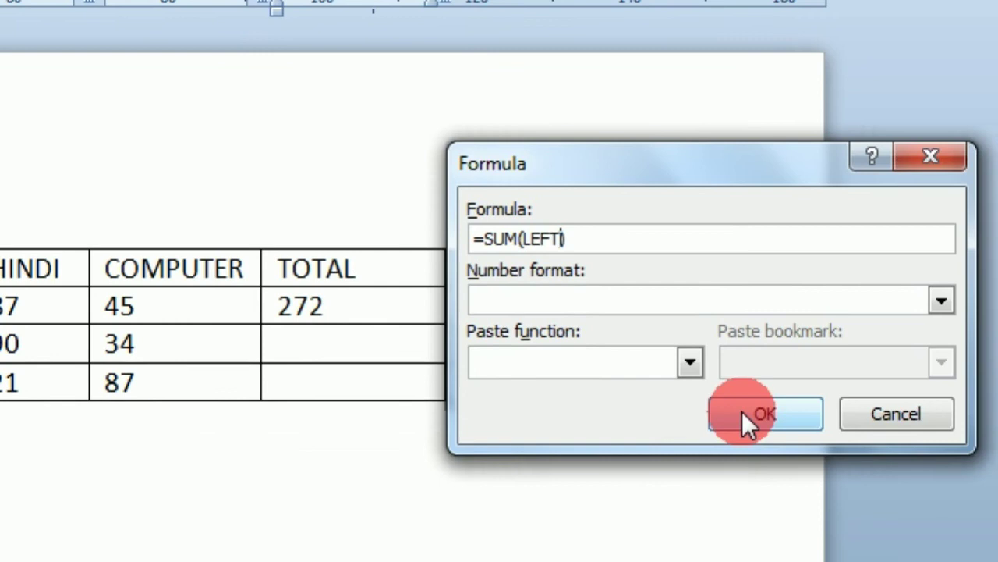
click(744, 411)
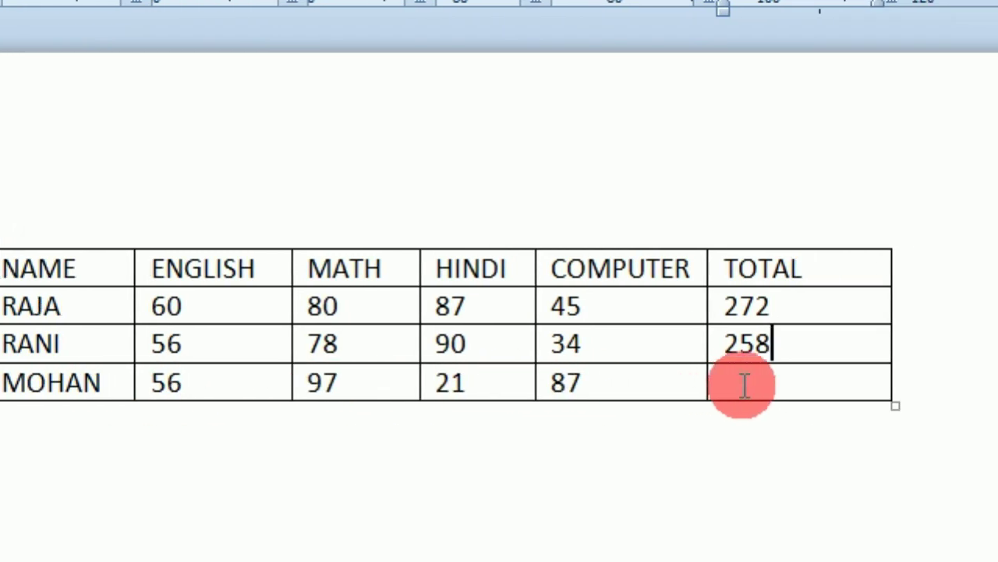
Step: Edit MOHAN's TOTAL cell formula to =SUM(LEFT) so it shows 261
click(745, 386)
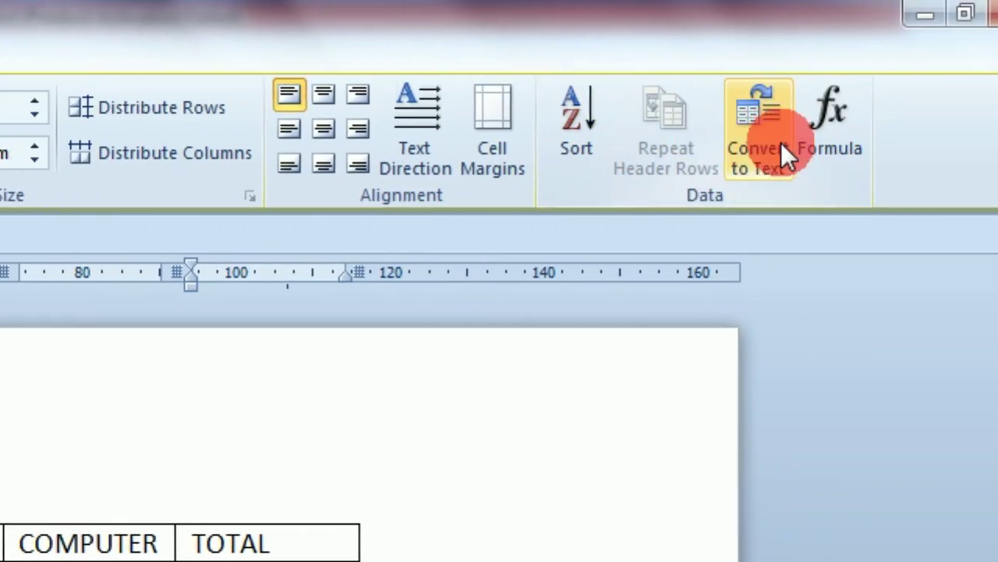
click(994, 86)
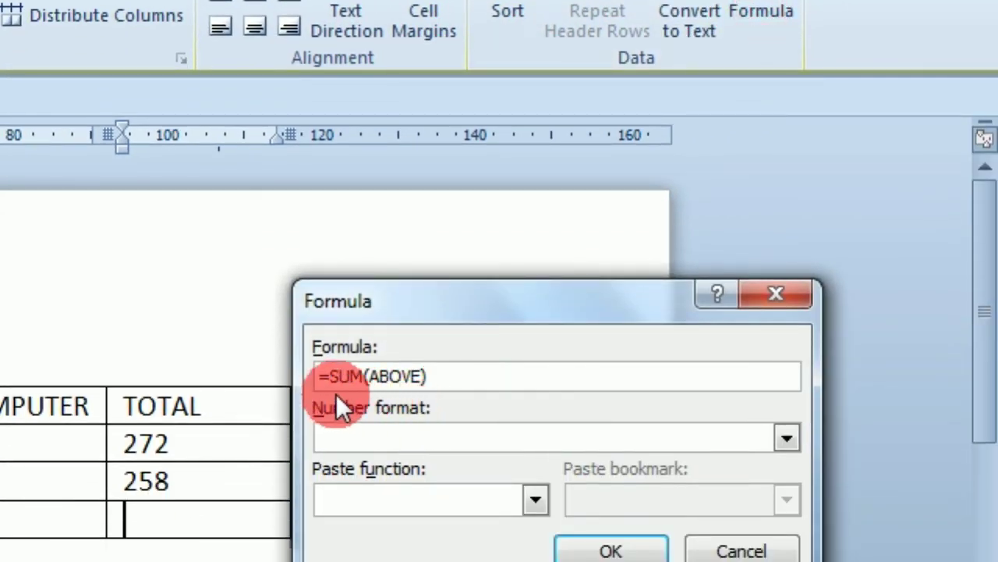
drag(436, 378, 365, 378)
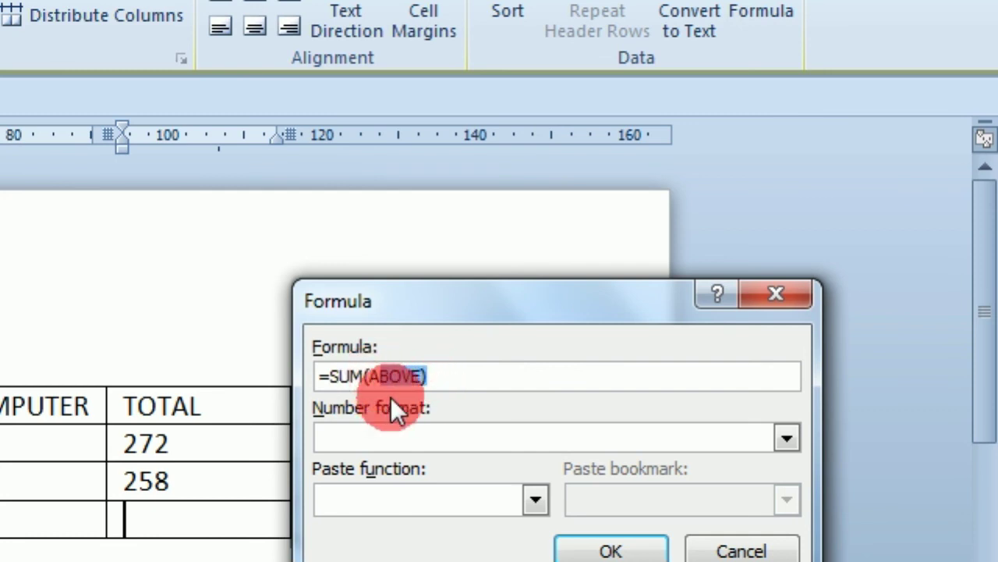
text((A)
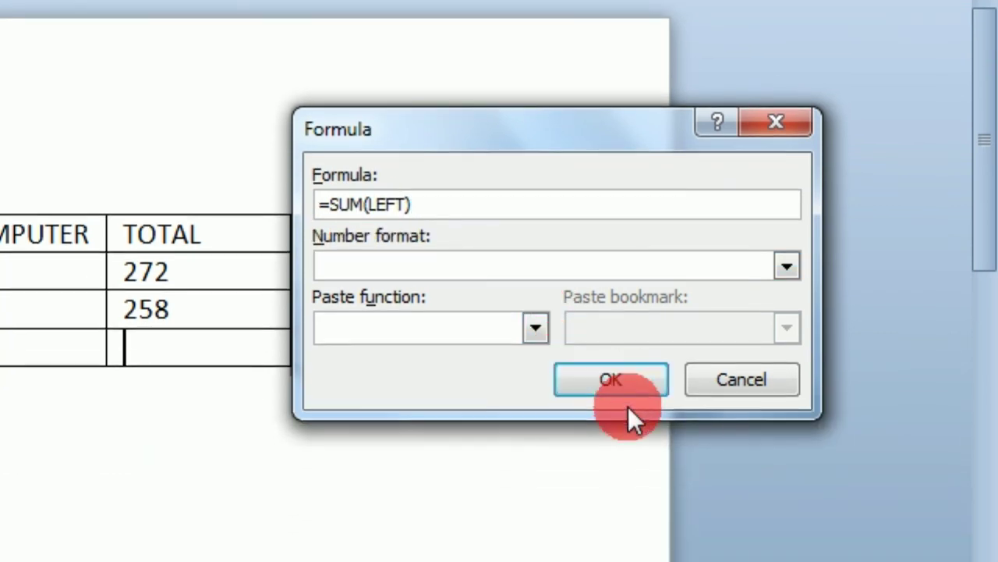
click(624, 390)
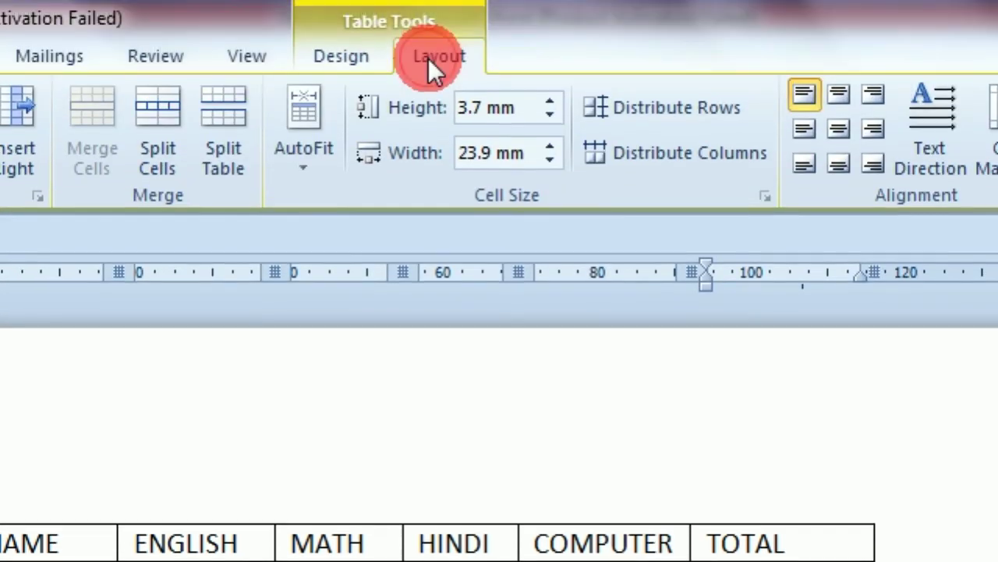
click(353, 56)
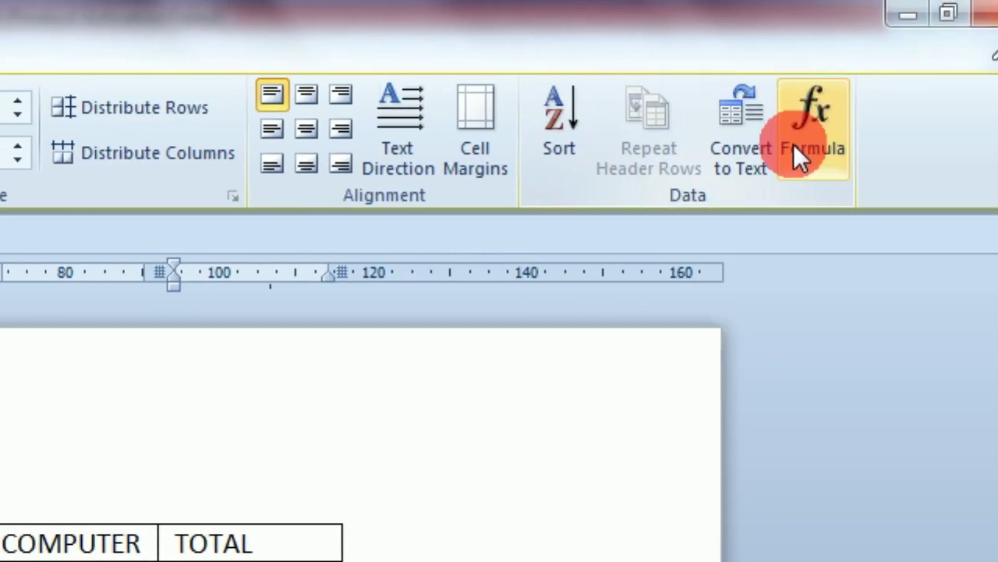